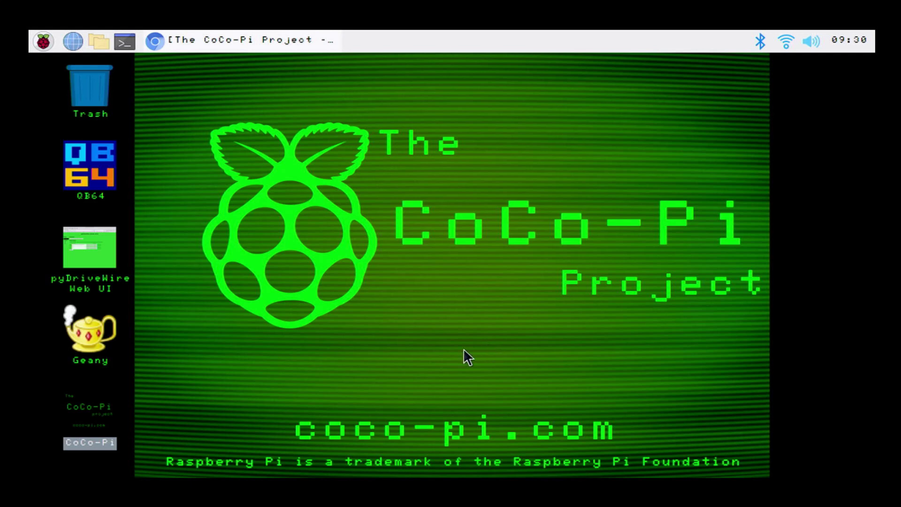
Step: Switch to the Chromium window and read the CoCo-Pi Project home page at coco-pi.com, including its introduction to the emulators and community image
{"action": "left_click", "coordinate": [219, 37]}
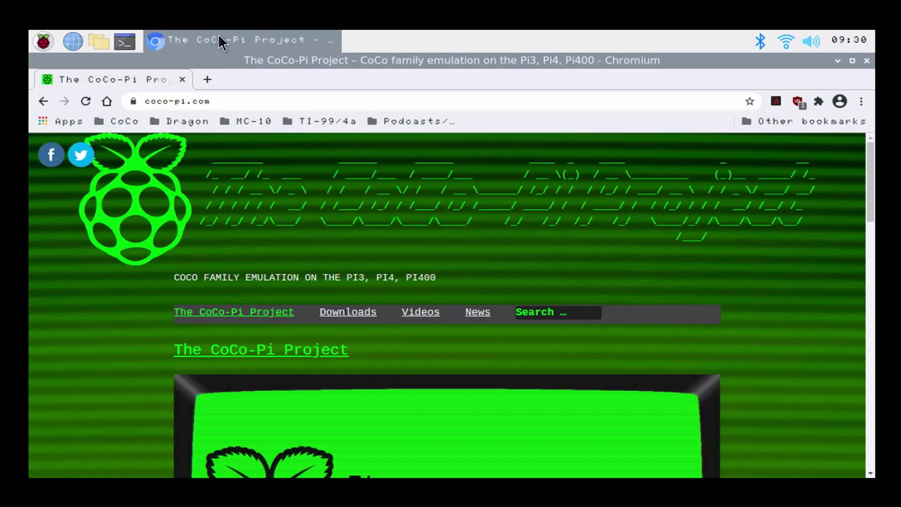
{"action": "left_click", "coordinate": [240, 102]}
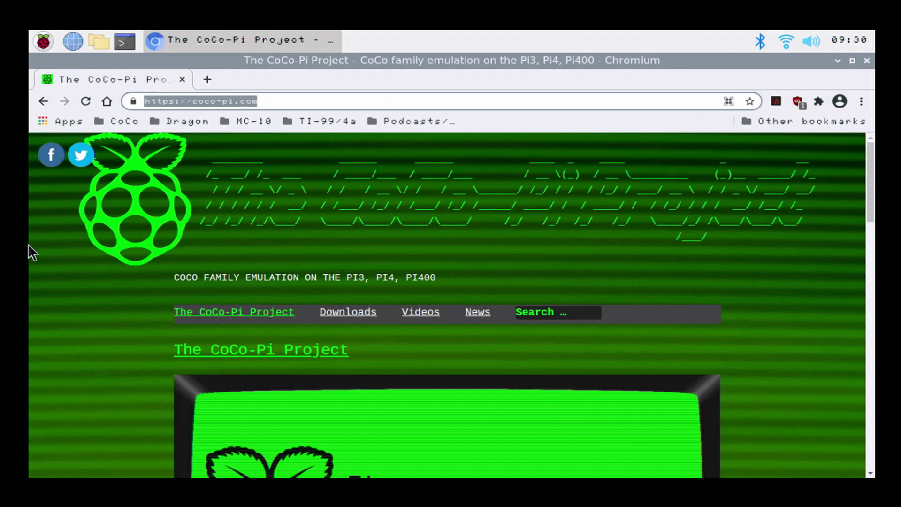
{"action": "left_click", "coordinate": [45, 293]}
{"action": "scroll", "coordinate": [98, 333], "scroll_direction": "down", "scroll_amount": 3}
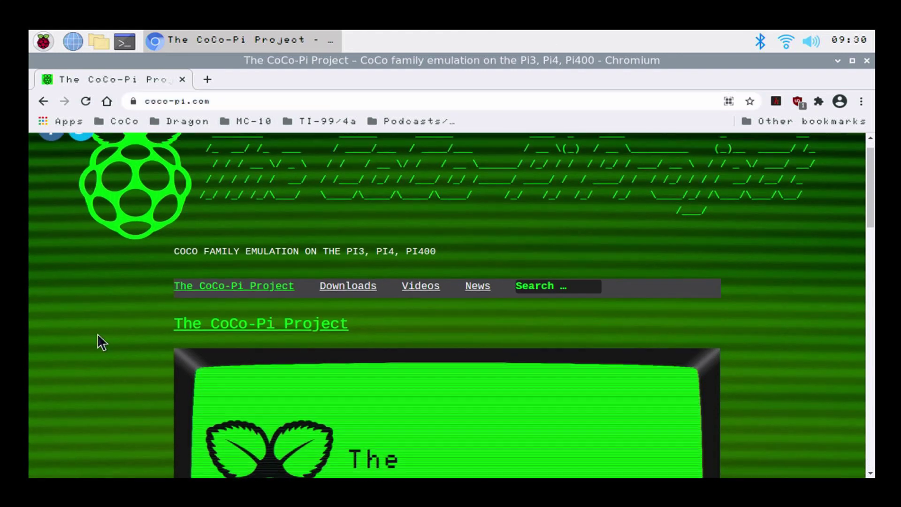
{"action": "scroll", "coordinate": [97, 333], "scroll_direction": "up", "scroll_amount": 3}
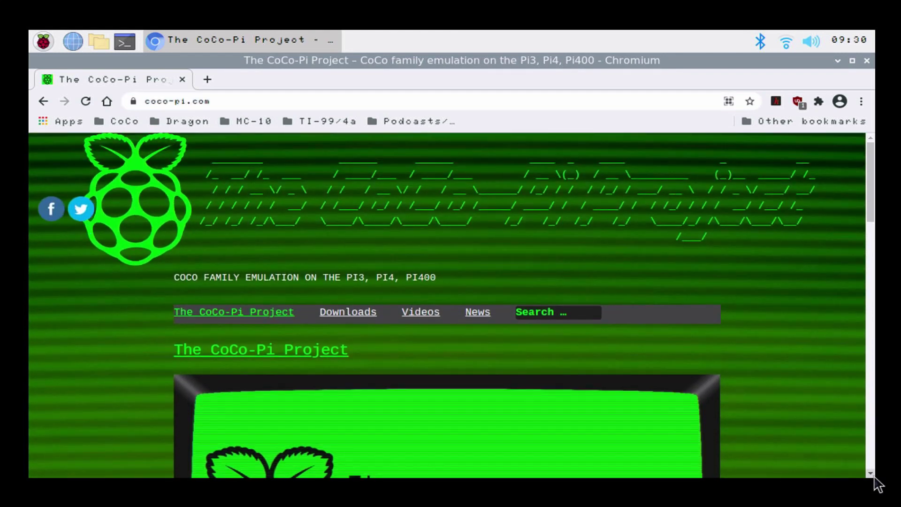
{"action": "scroll", "coordinate": [866, 445], "scroll_direction": "down", "scroll_amount": 5}
{"action": "scroll", "coordinate": [708, 368], "scroll_direction": "down", "scroll_amount": 4}
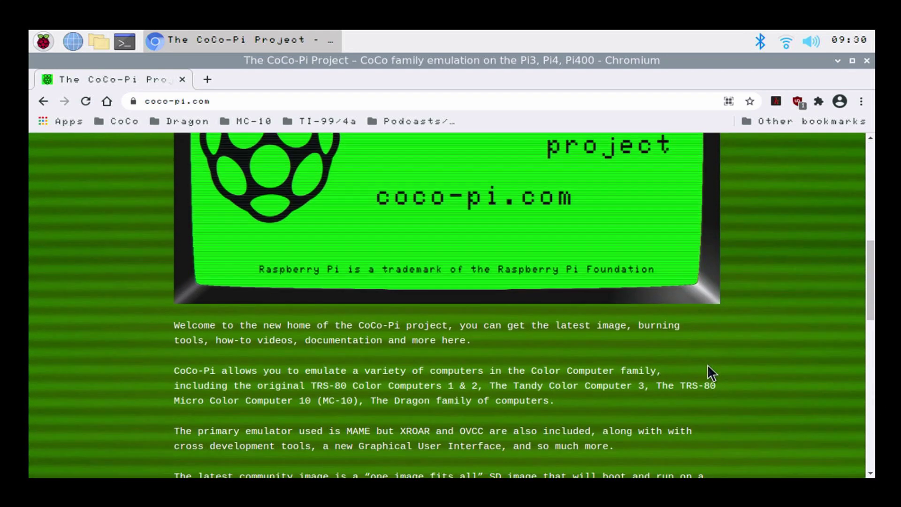
{"action": "scroll", "coordinate": [746, 382], "scroll_direction": "down", "scroll_amount": 1}
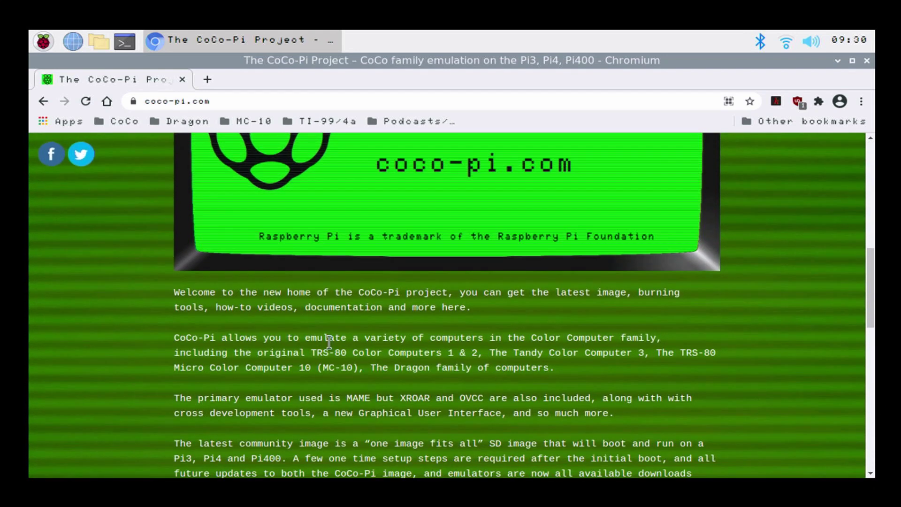
{"action": "scroll", "coordinate": [328, 340], "scroll_direction": "down", "scroll_amount": 1}
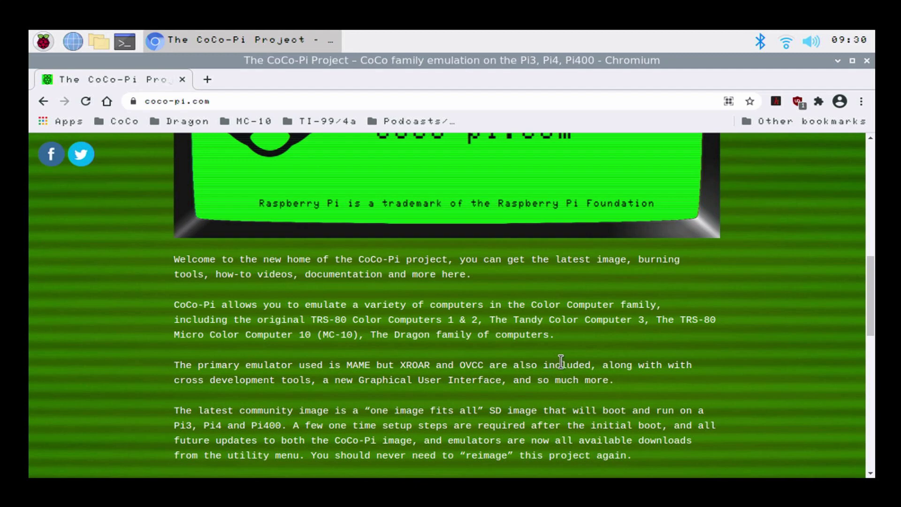
{"action": "scroll", "coordinate": [559, 361], "scroll_direction": "down", "scroll_amount": 2}
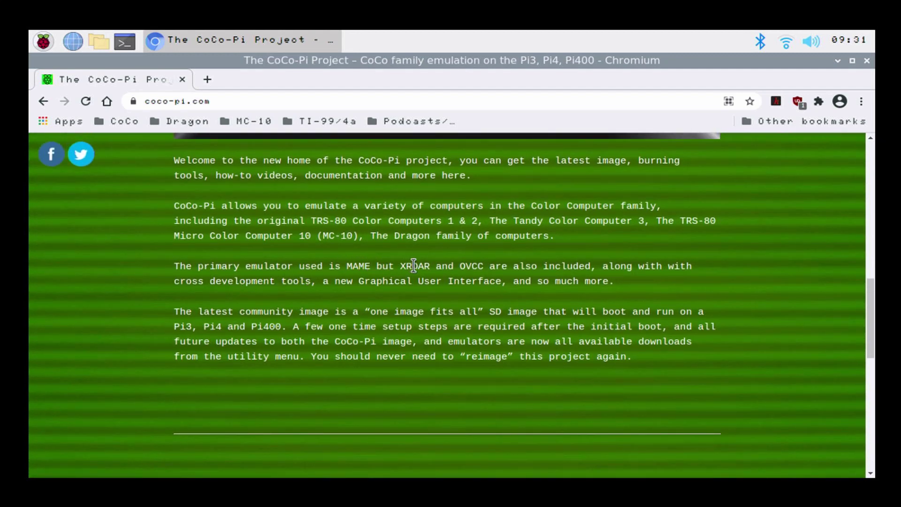
{"action": "scroll", "coordinate": [526, 270], "scroll_direction": "up", "scroll_amount": 6}
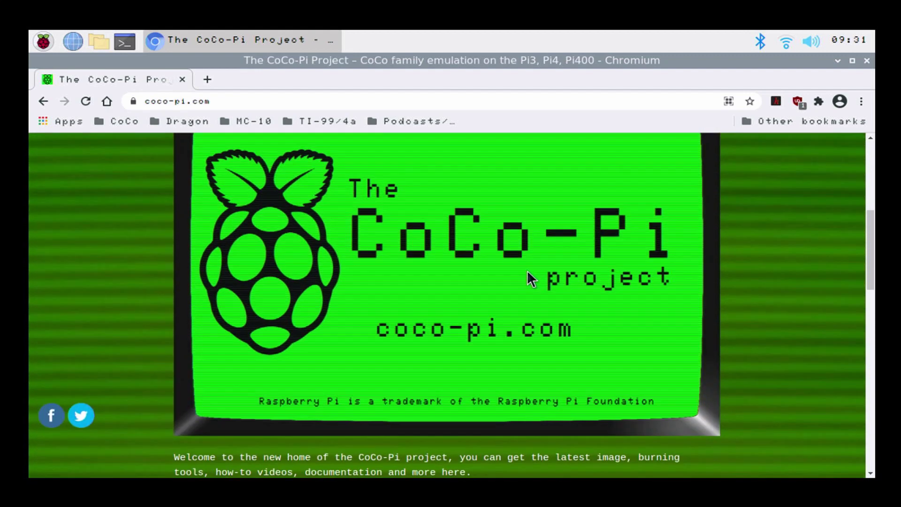
{"action": "scroll", "coordinate": [528, 274], "scroll_direction": "up", "scroll_amount": 3}
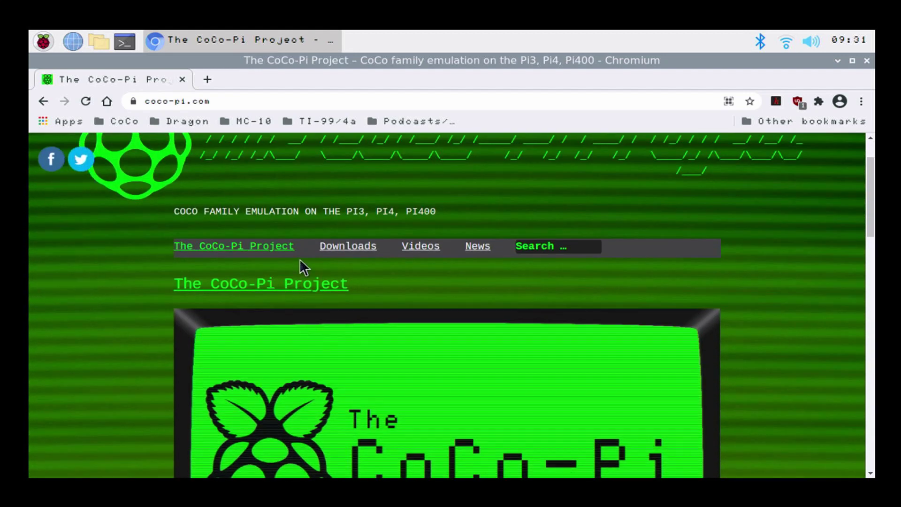
Step: Open the site's Downloads page and examine the community image, image burn tools, SD card formatter and wallpaper downloads
{"action": "left_click", "coordinate": [348, 251]}
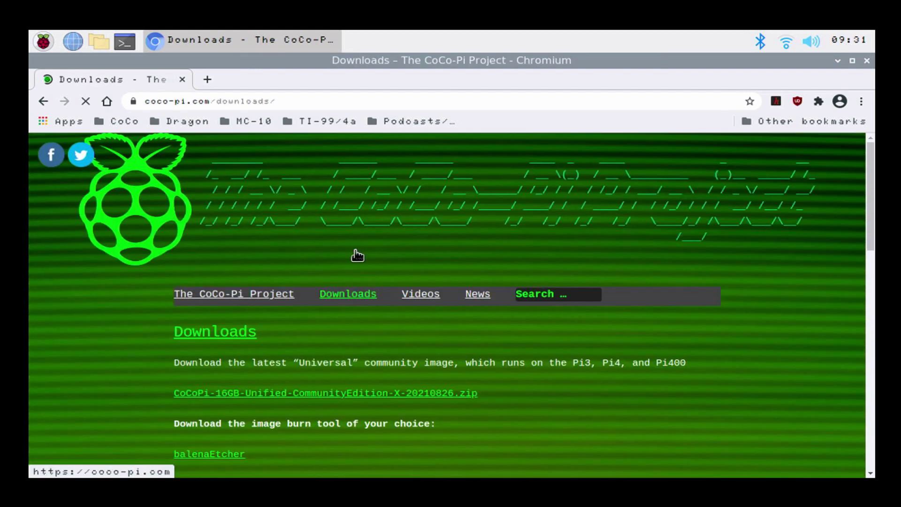
{"action": "scroll", "coordinate": [311, 425], "scroll_direction": "down", "scroll_amount": 1}
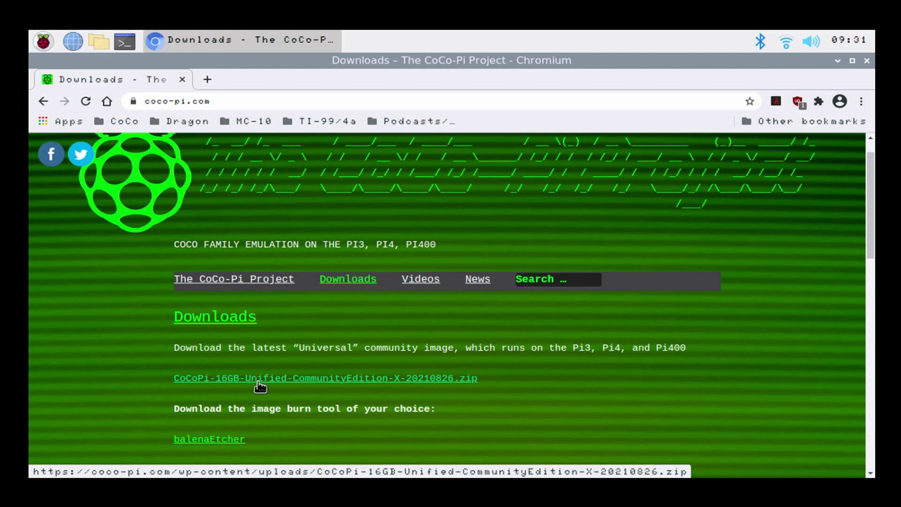
{"action": "scroll", "coordinate": [234, 382], "scroll_direction": "down", "scroll_amount": 1}
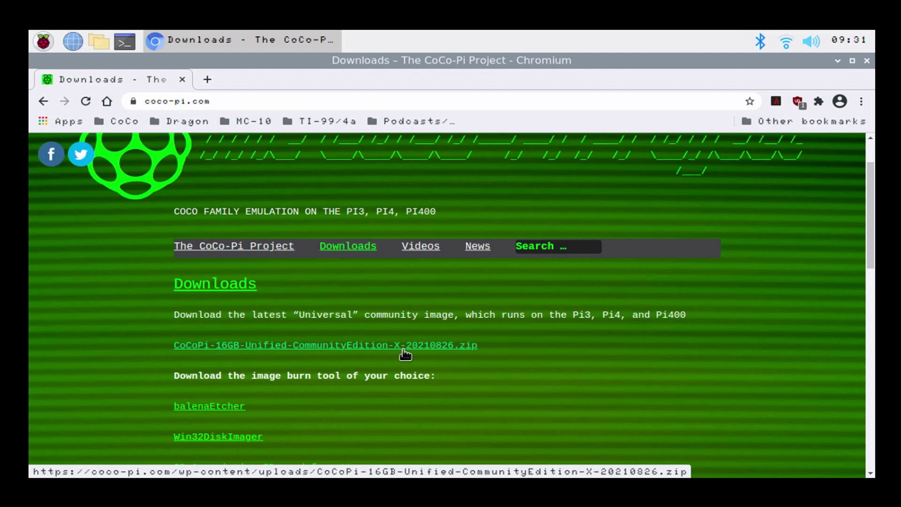
{"action": "scroll", "coordinate": [404, 348], "scroll_direction": "down", "scroll_amount": 1}
{"action": "scroll", "coordinate": [404, 348], "scroll_direction": "down", "scroll_amount": 1}
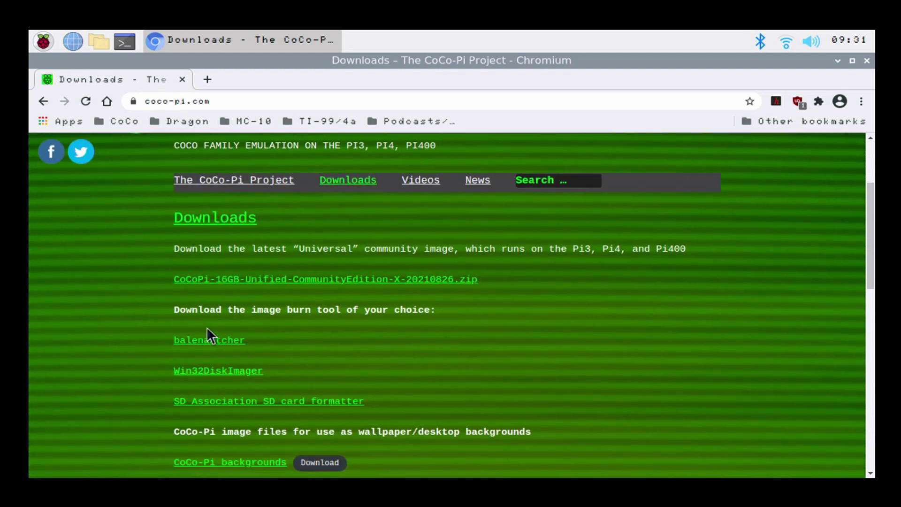
{"action": "scroll", "coordinate": [201, 407], "scroll_direction": "up", "scroll_amount": 2}
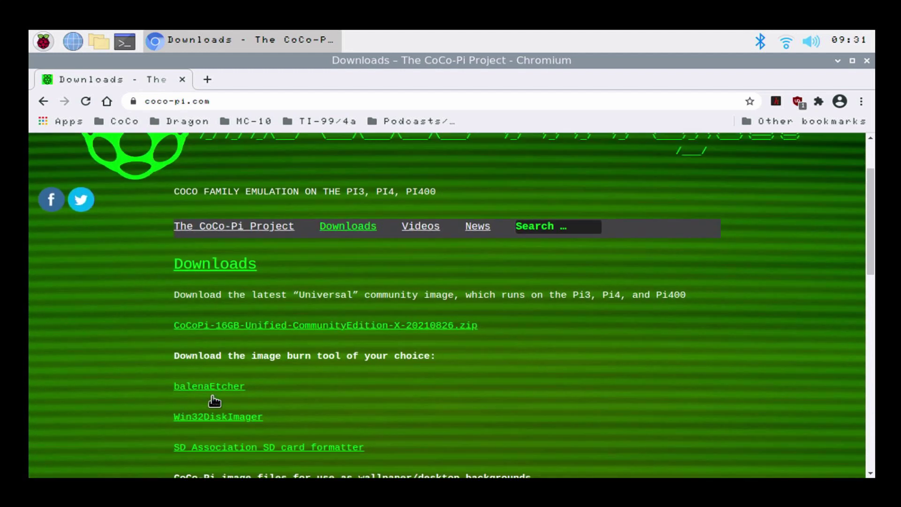
{"action": "scroll", "coordinate": [303, 425], "scroll_direction": "down", "scroll_amount": 2}
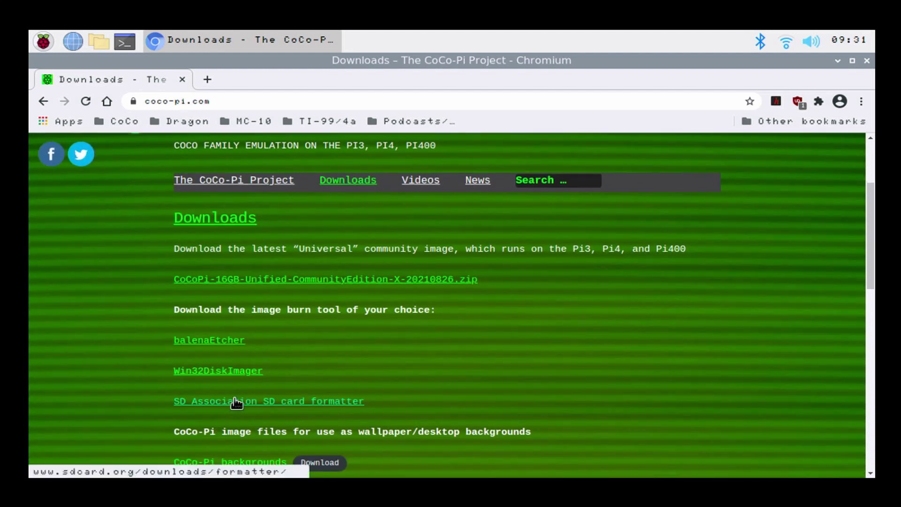
{"action": "scroll", "coordinate": [242, 392], "scroll_direction": "up", "scroll_amount": 2}
{"action": "scroll", "coordinate": [242, 394], "scroll_direction": "down", "scroll_amount": 3}
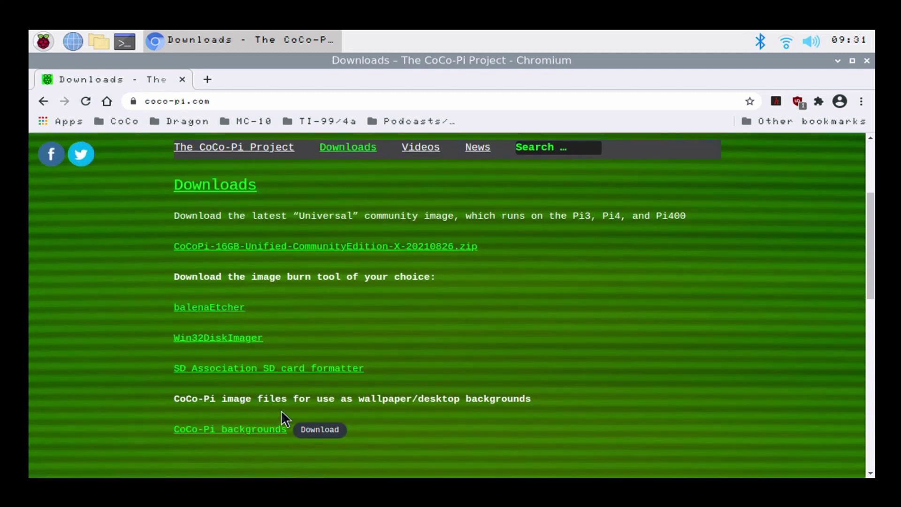
{"action": "scroll", "coordinate": [281, 409], "scroll_direction": "up", "scroll_amount": 4}
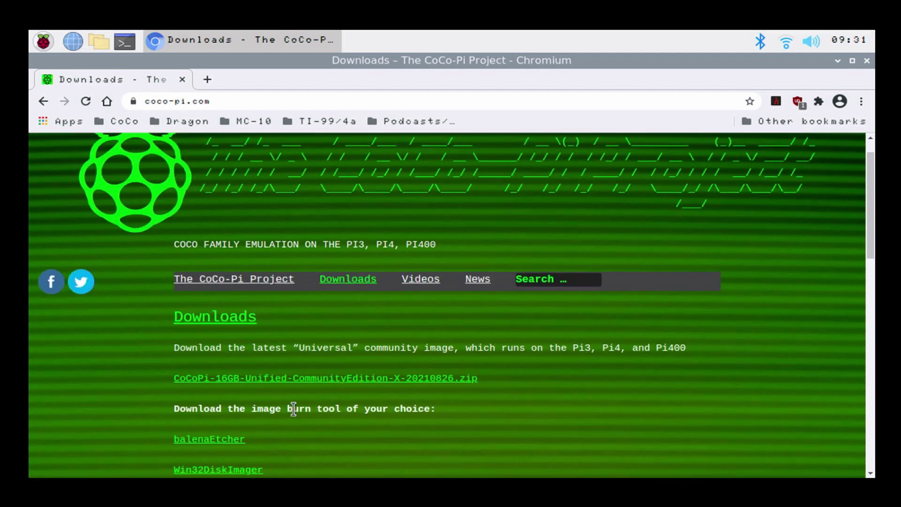
Step: Open the site's Videos page and look through the series of videos on setting up the CoCo-Pi
{"action": "left_click", "coordinate": [414, 281]}
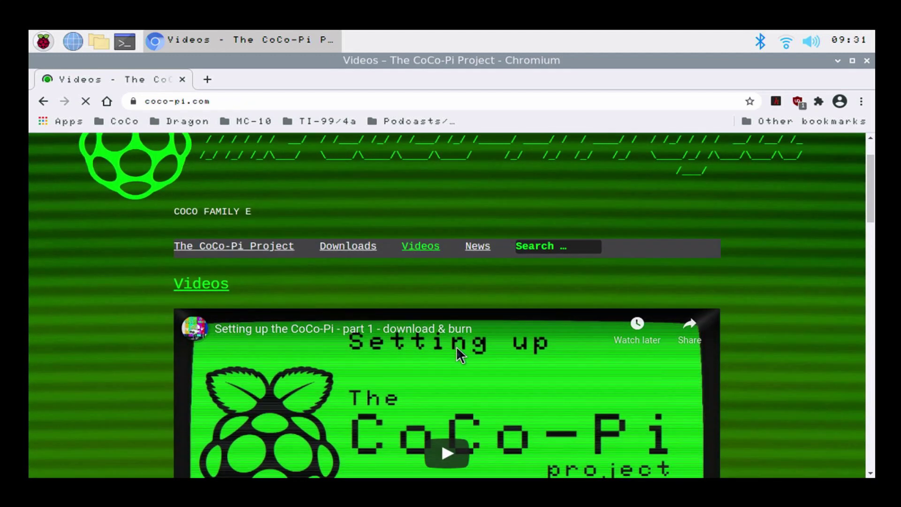
{"action": "scroll", "coordinate": [458, 351], "scroll_direction": "down", "scroll_amount": 5}
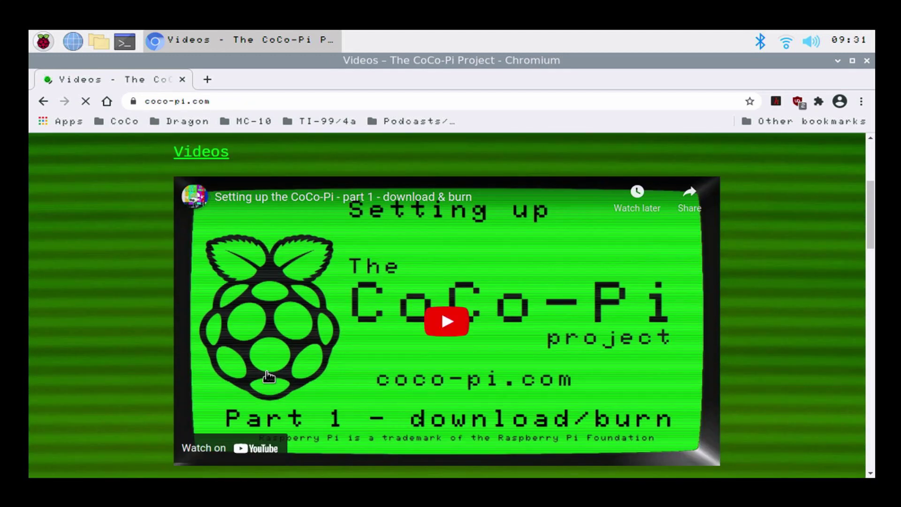
{"action": "scroll", "coordinate": [136, 346], "scroll_direction": "down", "scroll_amount": 1}
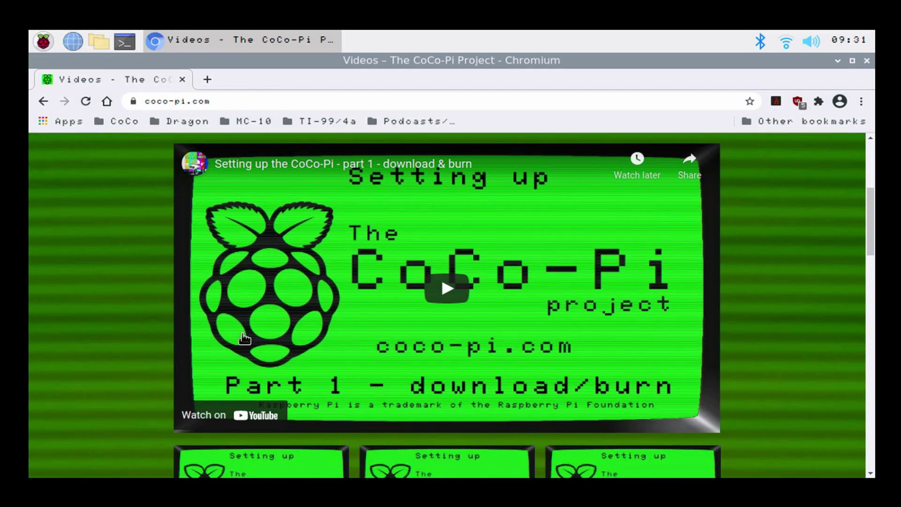
{"action": "scroll", "coordinate": [244, 343], "scroll_direction": "up", "scroll_amount": 1}
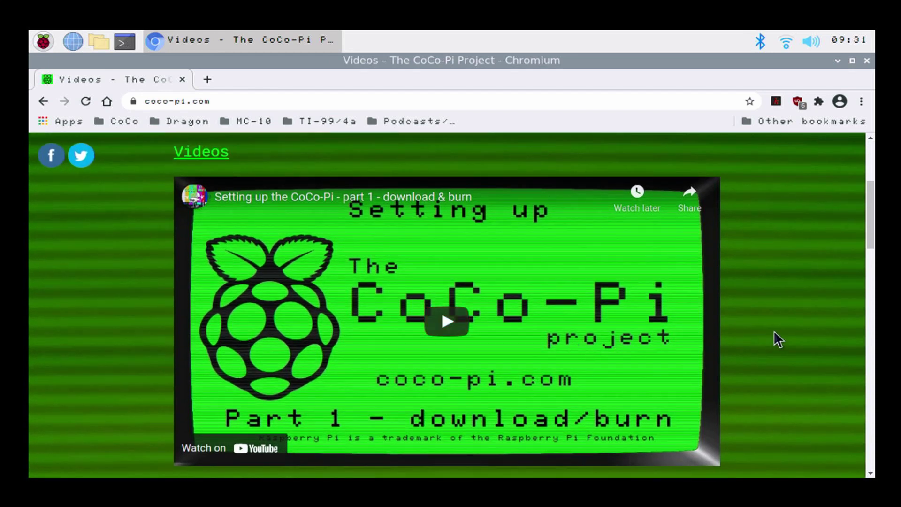
{"action": "scroll", "coordinate": [749, 328], "scroll_direction": "down", "scroll_amount": 1}
{"action": "scroll", "coordinate": [749, 322], "scroll_direction": "down", "scroll_amount": 4}
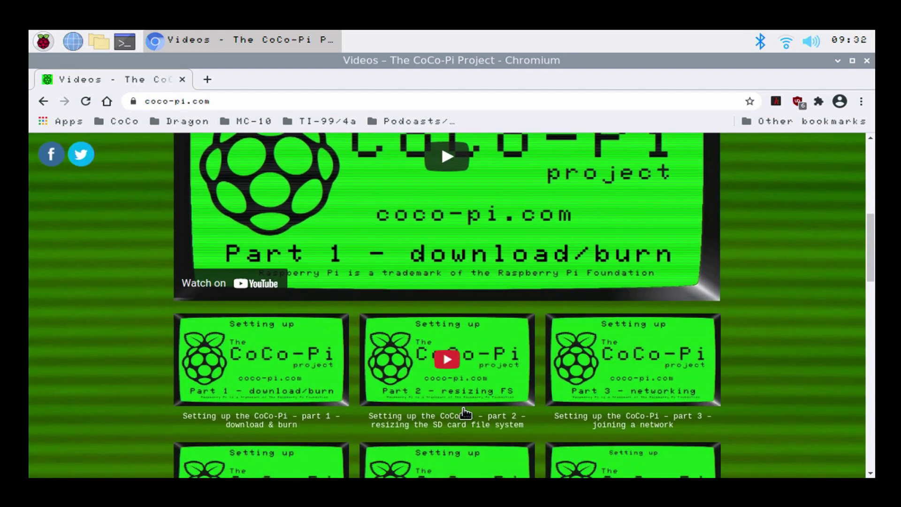
{"action": "scroll", "coordinate": [462, 411], "scroll_direction": "down", "scroll_amount": 1}
{"action": "scroll", "coordinate": [680, 356], "scroll_direction": "down", "scroll_amount": 1}
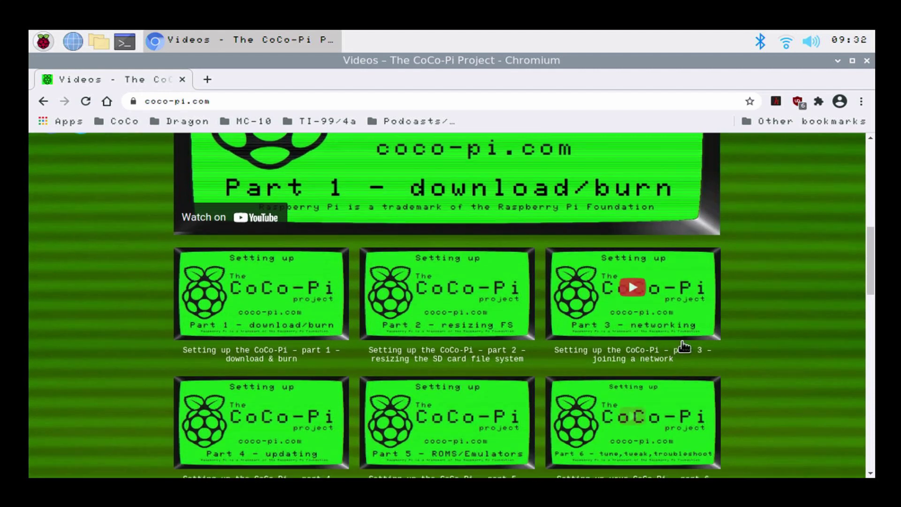
{"action": "scroll", "coordinate": [666, 338], "scroll_direction": "down", "scroll_amount": 1}
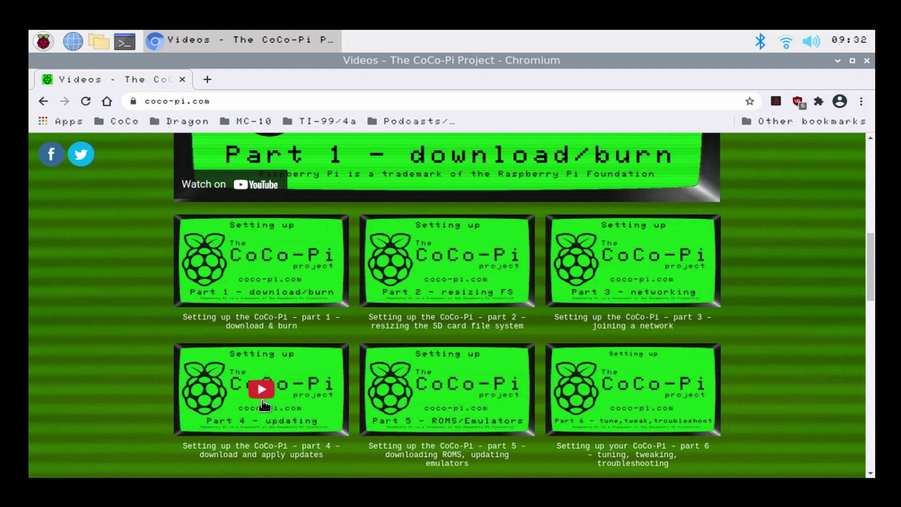
{"action": "scroll", "coordinate": [263, 406], "scroll_direction": "down", "scroll_amount": 3}
{"action": "scroll", "coordinate": [544, 384], "scroll_direction": "down", "scroll_amount": 2}
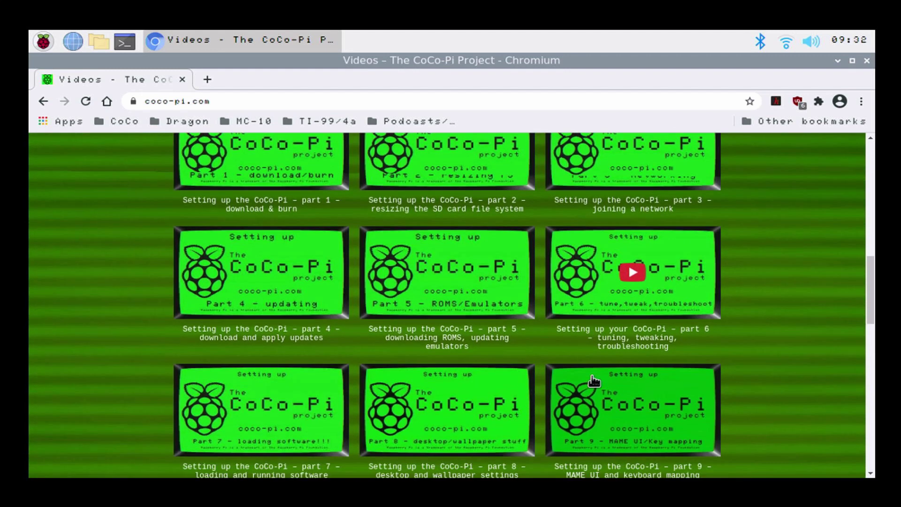
{"action": "scroll", "coordinate": [469, 378], "scroll_direction": "down", "scroll_amount": 3}
{"action": "scroll", "coordinate": [328, 370], "scroll_direction": "down", "scroll_amount": 4}
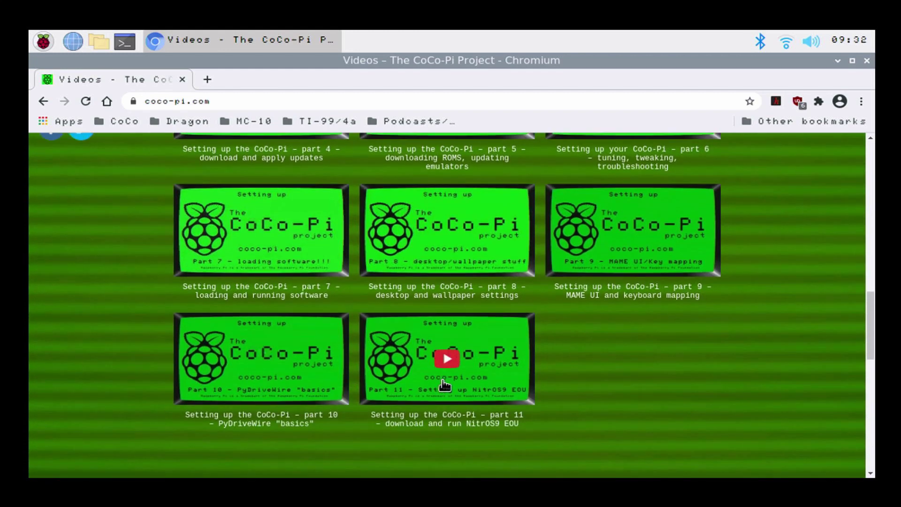
{"action": "scroll", "coordinate": [444, 384], "scroll_direction": "up", "scroll_amount": 12}
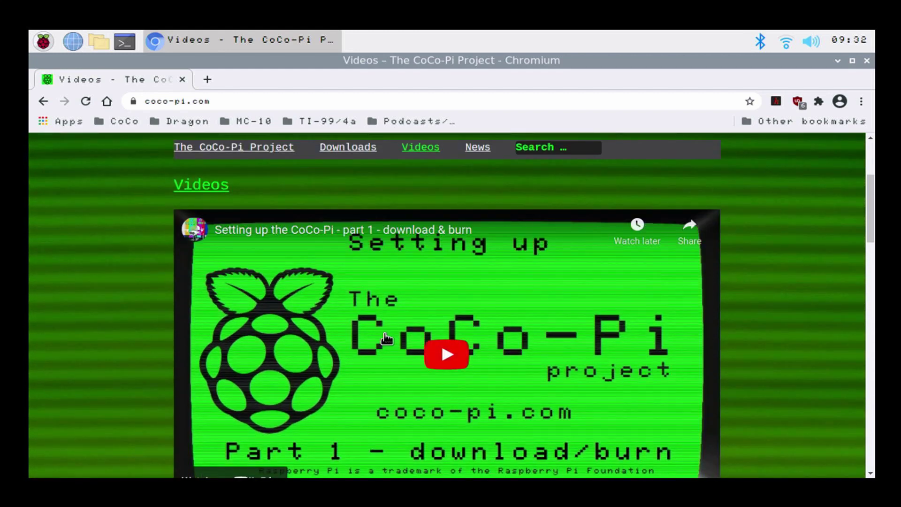
{"action": "scroll", "coordinate": [386, 337], "scroll_direction": "up", "scroll_amount": 2}
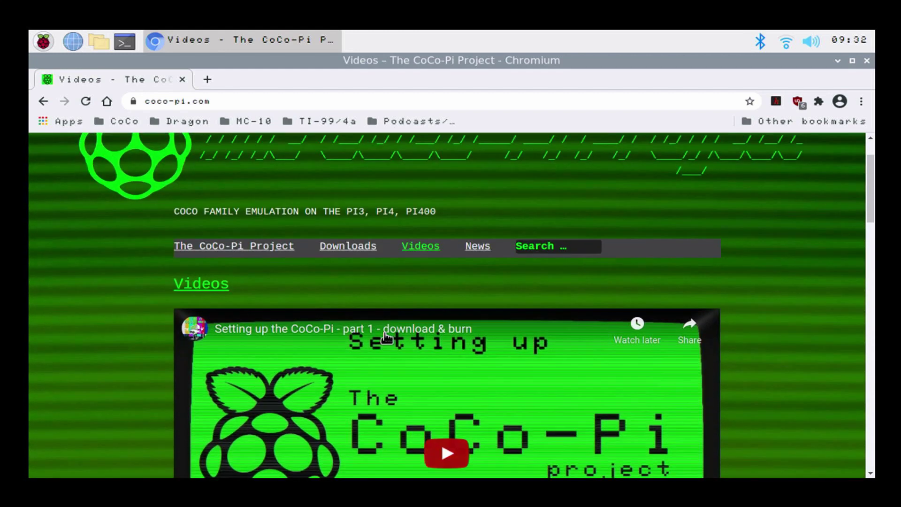
Step: Open the site's News page and skim the posts about CoCo-Pi updates and new emulator packages
{"action": "left_click", "coordinate": [475, 253]}
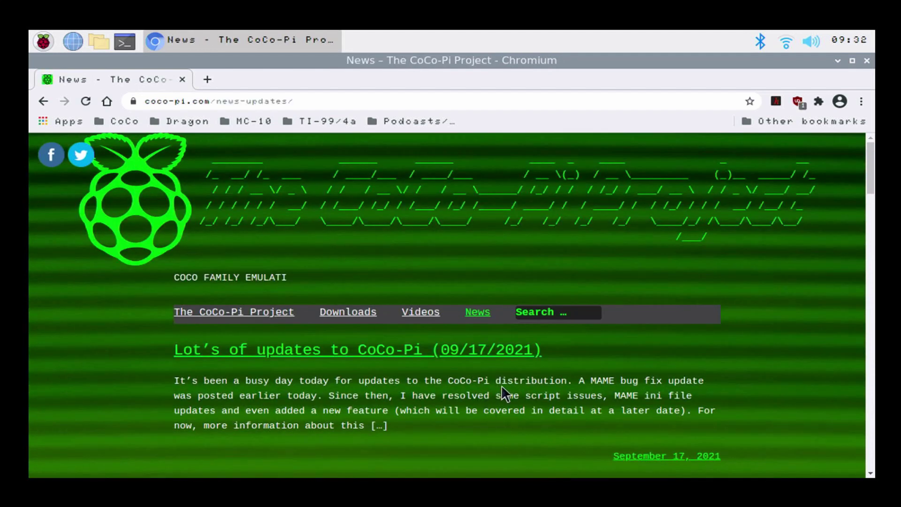
{"action": "scroll", "coordinate": [502, 387], "scroll_direction": "down", "scroll_amount": 1}
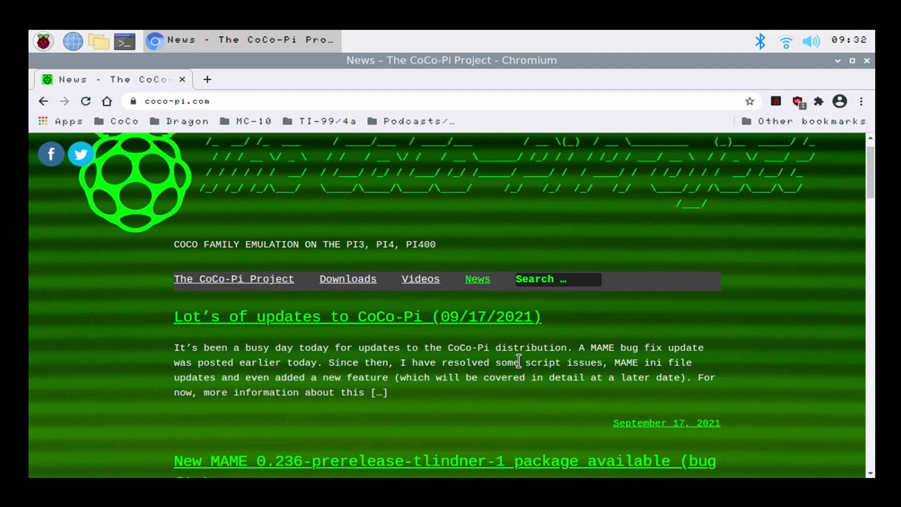
{"action": "scroll", "coordinate": [530, 335], "scroll_direction": "down", "scroll_amount": 2}
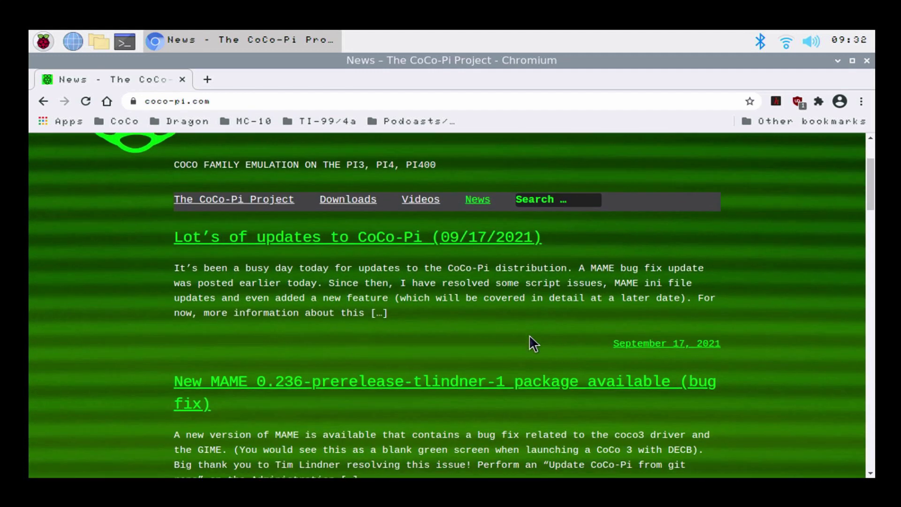
{"action": "scroll", "coordinate": [528, 334], "scroll_direction": "down", "scroll_amount": 8}
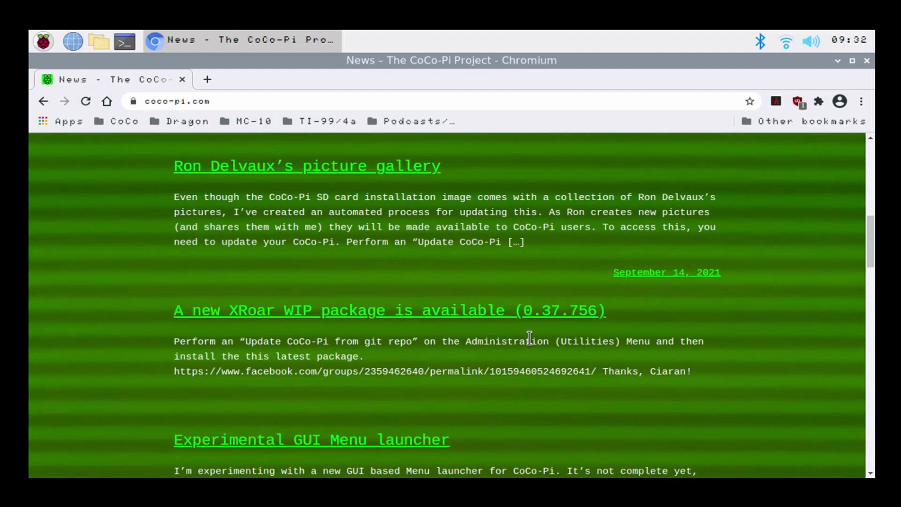
{"action": "scroll", "coordinate": [529, 337], "scroll_direction": "down", "scroll_amount": 8}
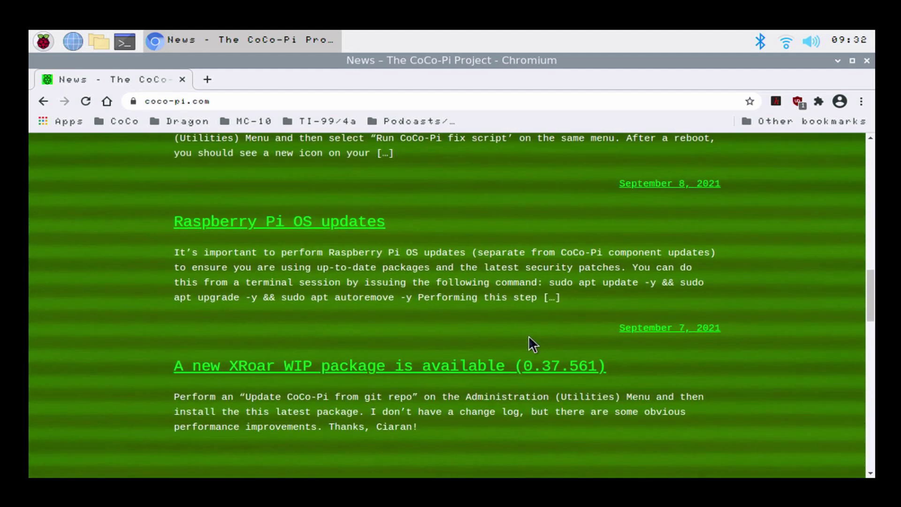
{"action": "scroll", "coordinate": [530, 335], "scroll_direction": "up", "scroll_amount": 18}
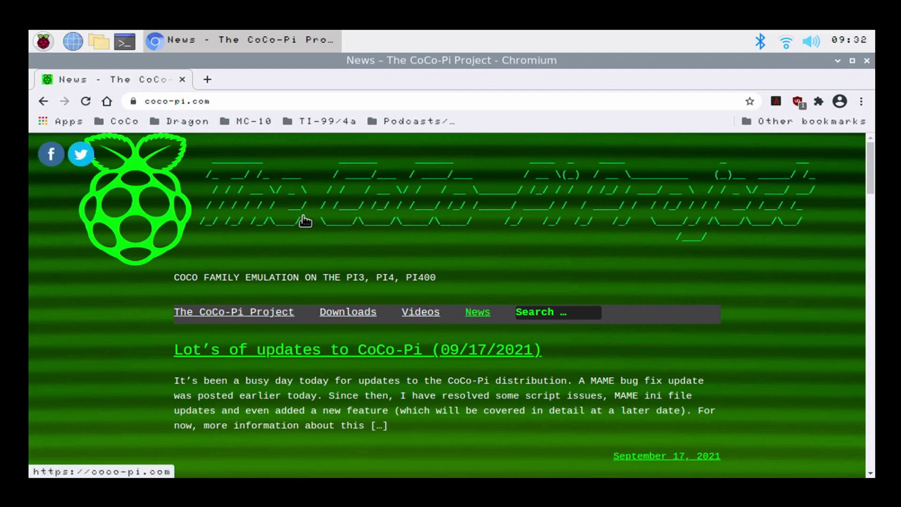
Step: Finish viewing the News page and close the Chromium browser window
{"action": "scroll", "coordinate": [491, 317], "scroll_direction": "down", "scroll_amount": 1}
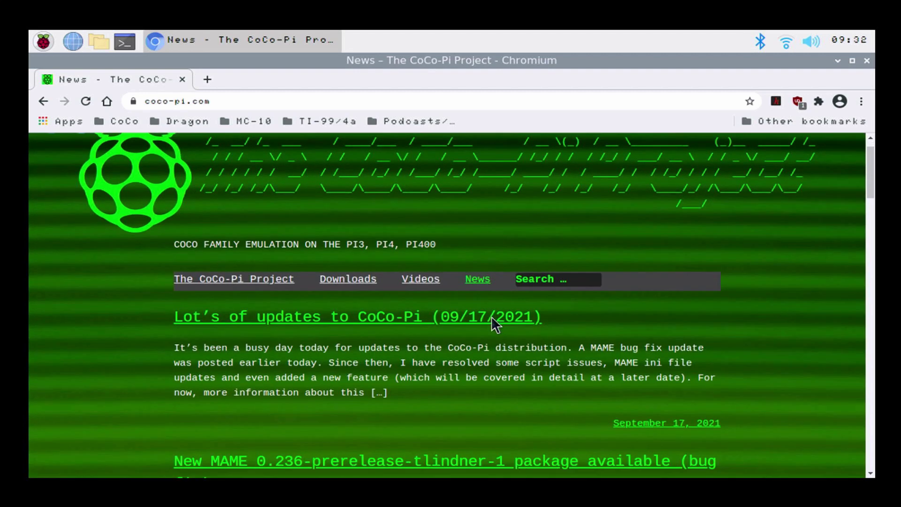
{"action": "scroll", "coordinate": [471, 237], "scroll_direction": "up", "scroll_amount": 1}
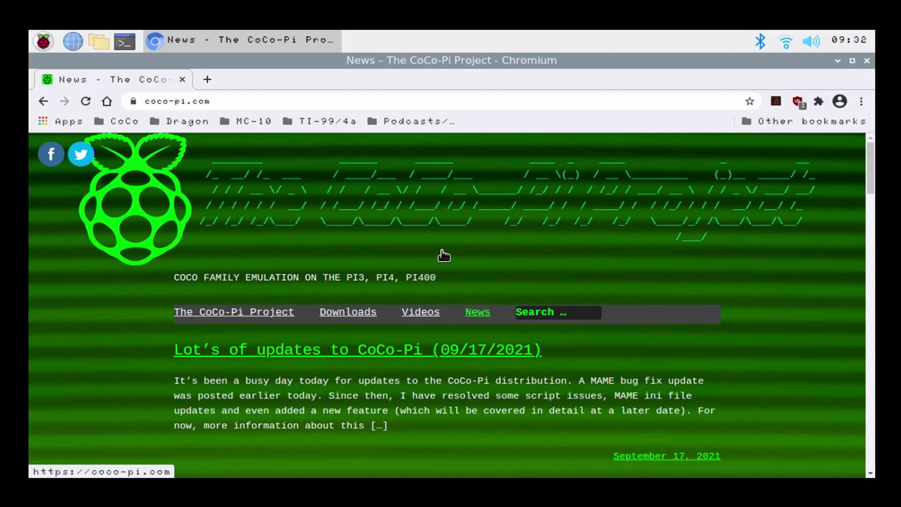
{"action": "scroll", "coordinate": [408, 221], "scroll_direction": "down", "scroll_amount": 2}
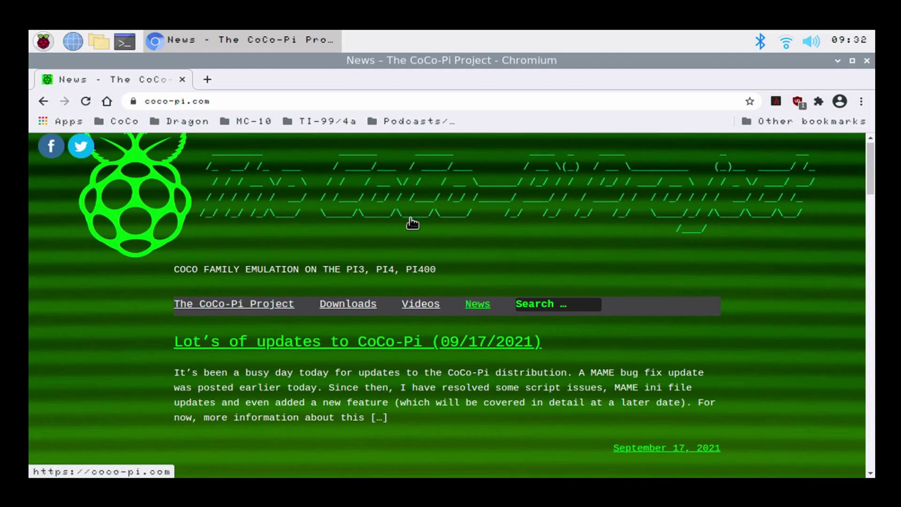
{"action": "scroll", "coordinate": [542, 245], "scroll_direction": "up", "scroll_amount": 2}
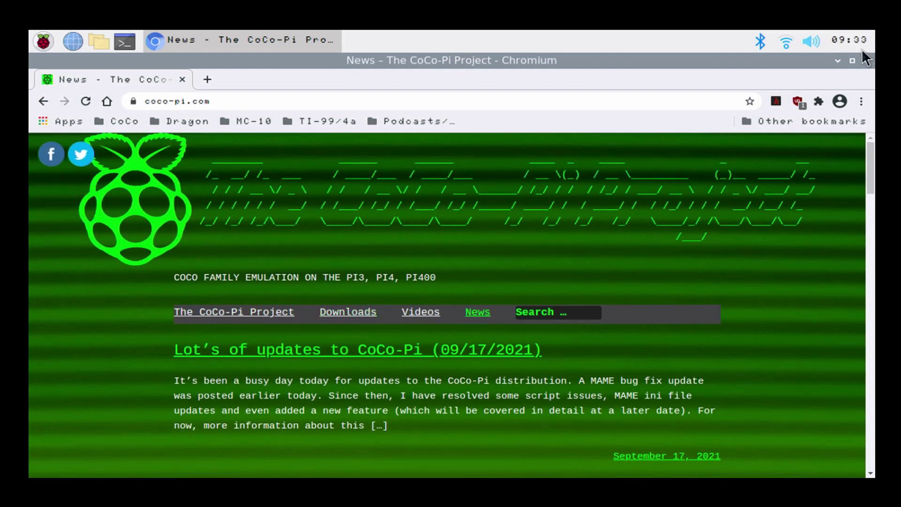
{"action": "left_click", "coordinate": [866, 60]}
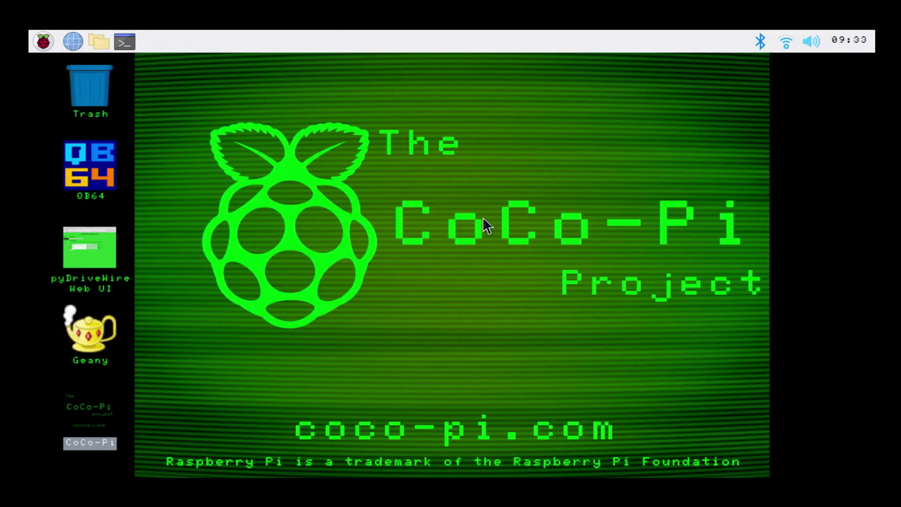
Step: Set the desktop wallpaper to CoCo-Pi 4x3 black.png from the Pictures folder and apply the desktop preferences
{"action": "right_click", "coordinate": [442, 309]}
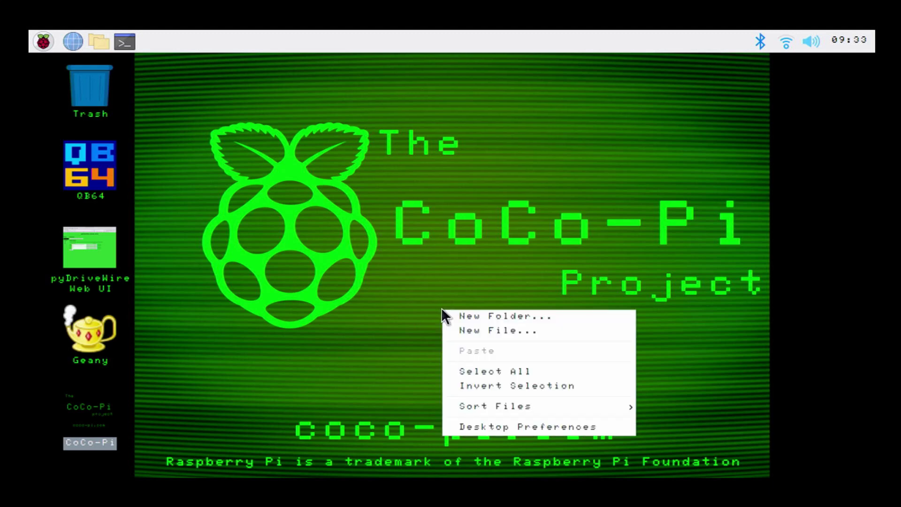
{"action": "left_click", "coordinate": [461, 431]}
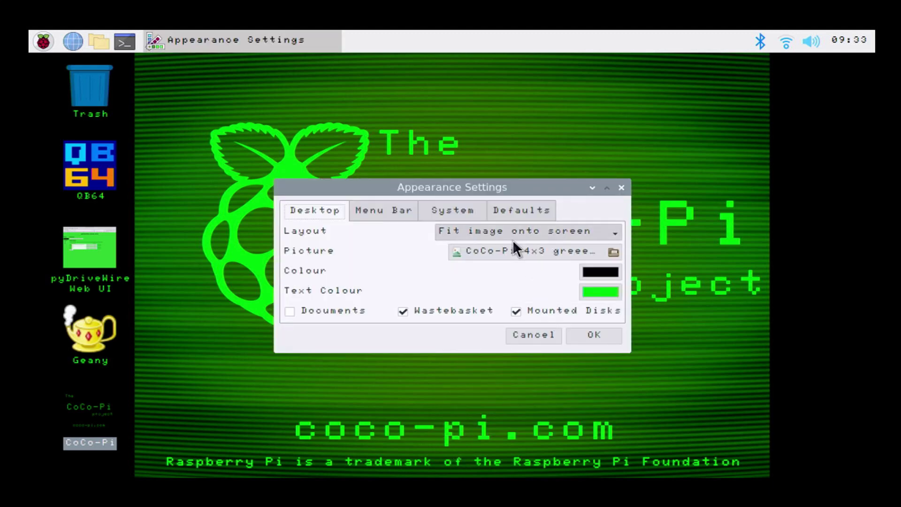
{"action": "left_click", "coordinate": [497, 245]}
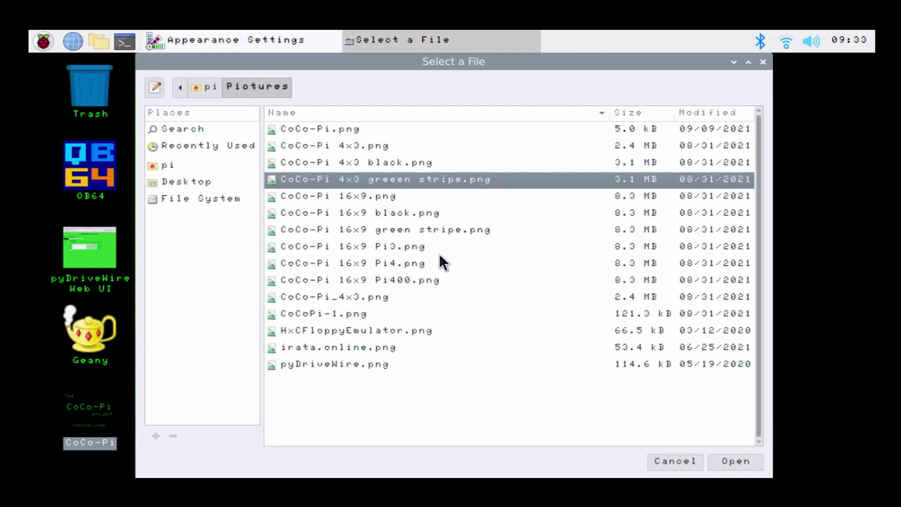
{"action": "left_click", "coordinate": [378, 164]}
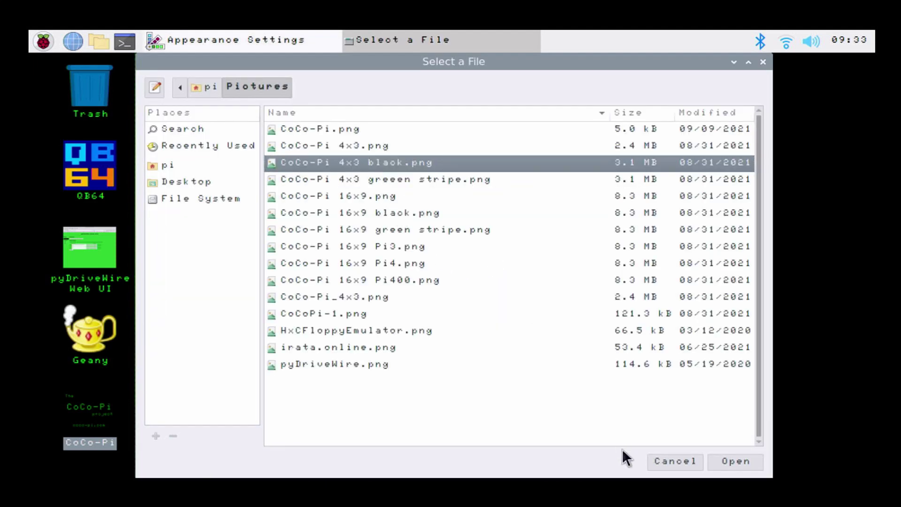
{"action": "left_click", "coordinate": [744, 460]}
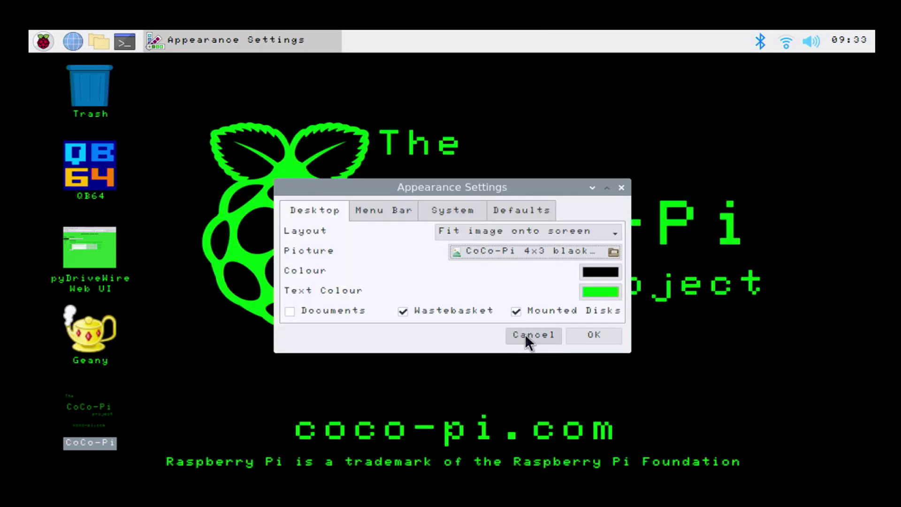
{"action": "left_click", "coordinate": [582, 330]}
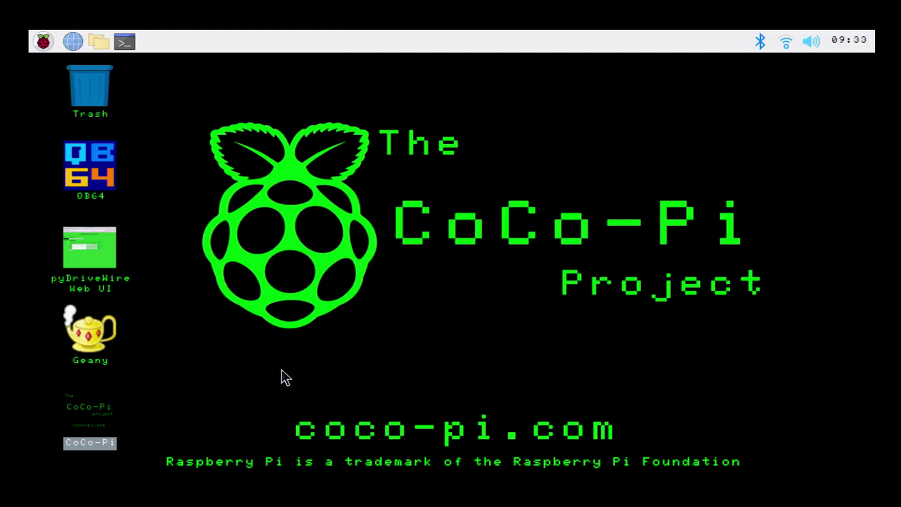
Step: Open a terminal window and run the menu command
{"action": "left_click", "coordinate": [228, 173]}
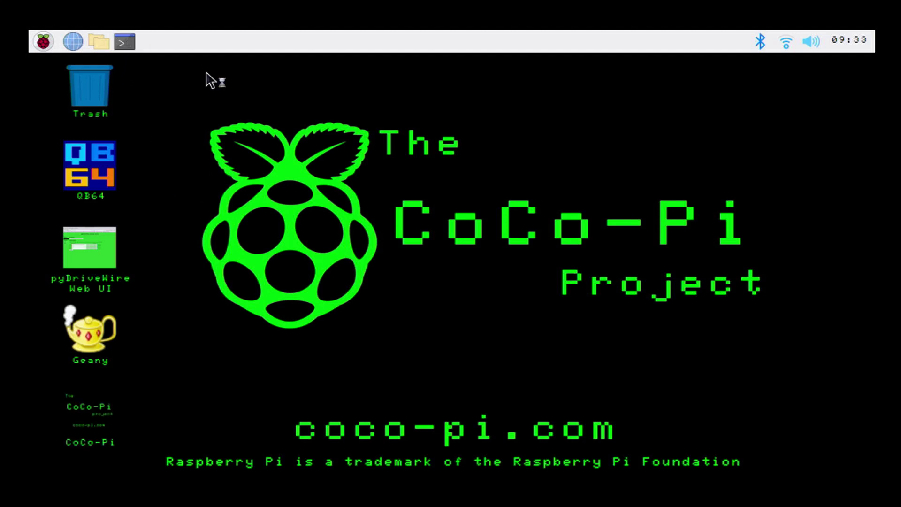
{"action": "type", "text": "menu"}
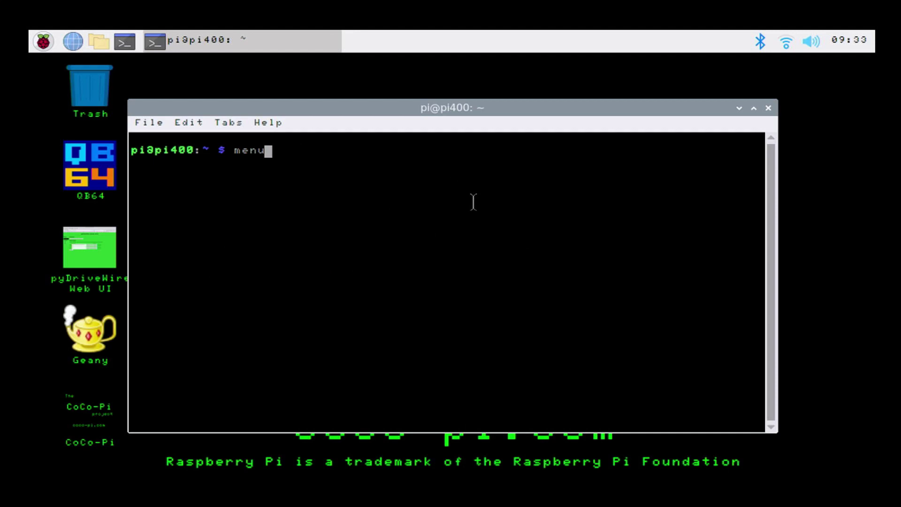
{"action": "key", "text": "Return"}
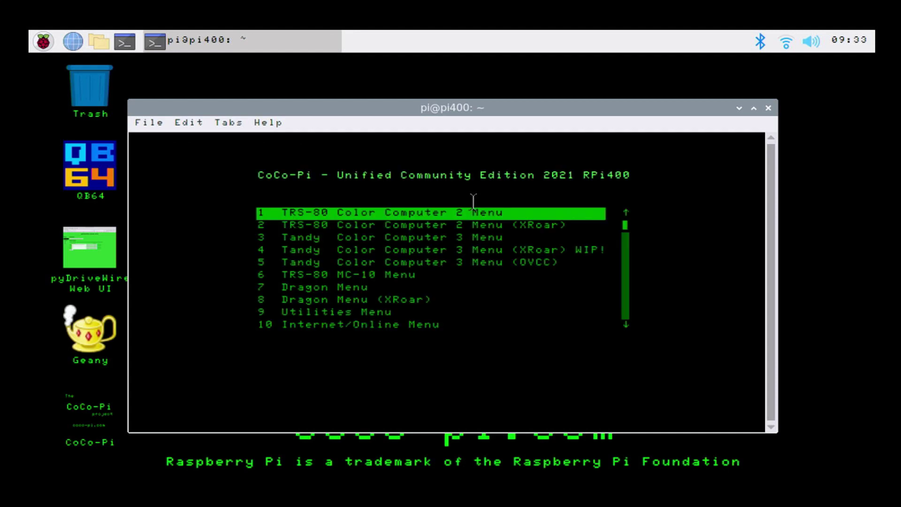
Step: Look through the emulator entries in the terminal version of the CoCo-Pi menu and close the terminal
{"action": "key", "text": "Down"}
{"action": "key", "text": "Down"}
{"action": "key", "text": "Down"}
{"action": "key", "text": "Down"}
{"action": "key", "text": "Down"}
{"action": "key", "text": "Down"}
{"action": "key", "text": "Down"}
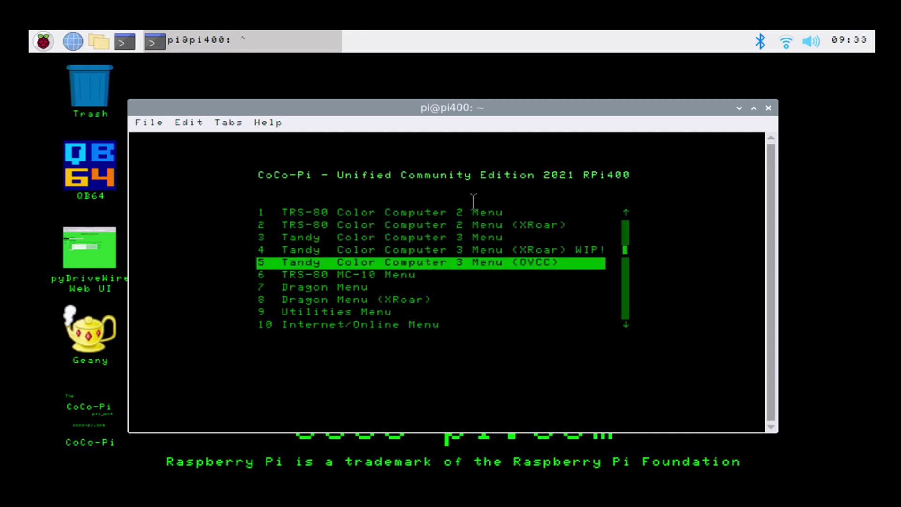
{"action": "key", "text": "Up"}
{"action": "key", "text": "Up"}
{"action": "key", "text": "Up"}
{"action": "key", "text": "Up"}
{"action": "key", "text": "Up"}
{"action": "key", "text": "Up"}
{"action": "key", "text": "Up"}
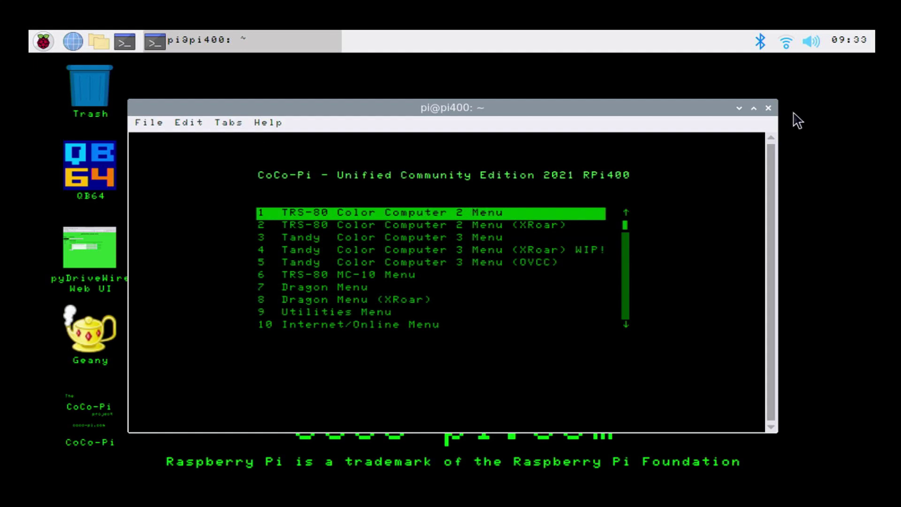
{"action": "left_click", "coordinate": [767, 109]}
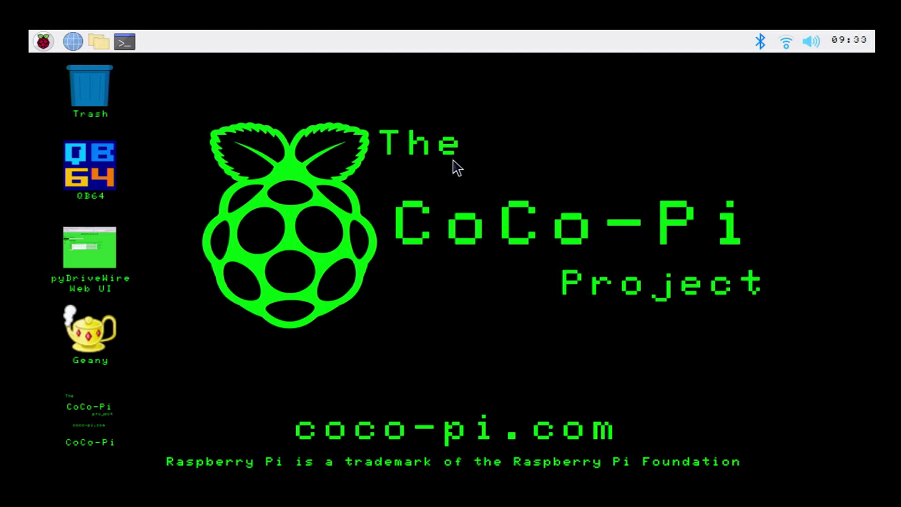
Step: Launch the CoCo-Pi graphical menu from the desktop and look through its Color Computer, MC-10 and Dragon entries
{"action": "left_click", "coordinate": [72, 415]}
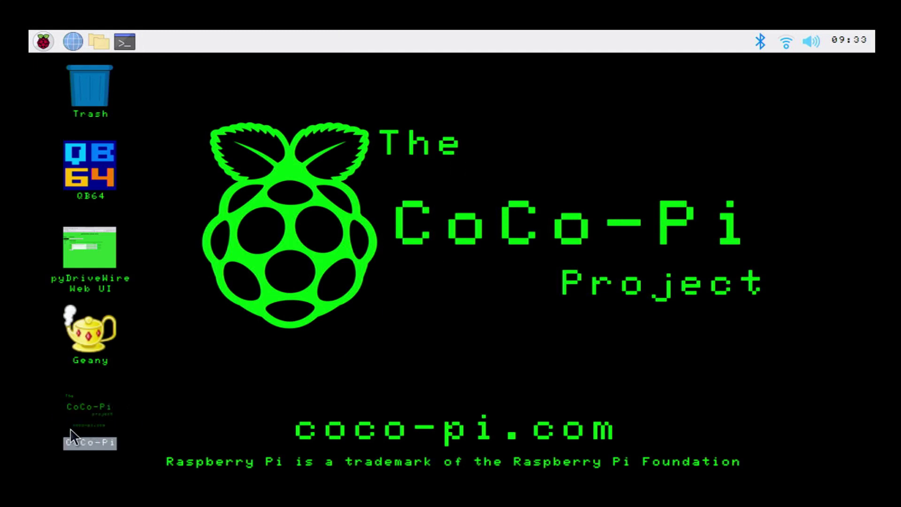
{"action": "double_click", "coordinate": [82, 427]}
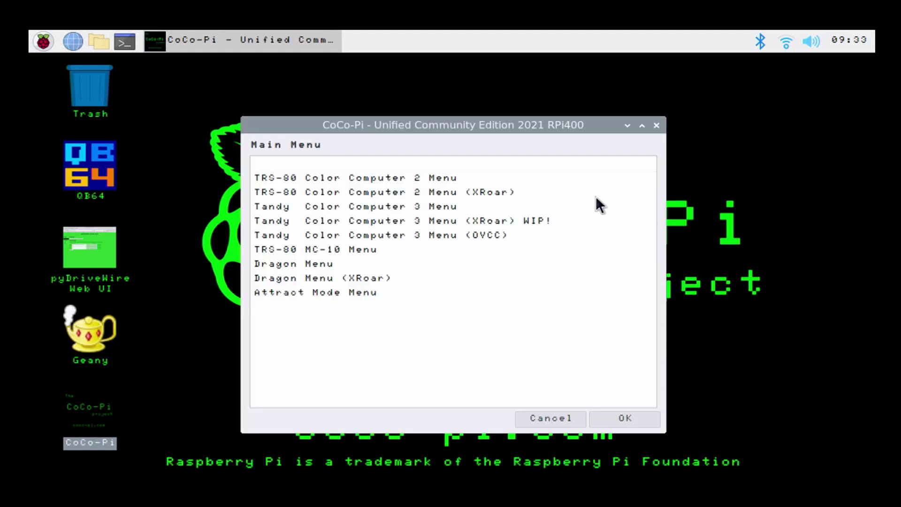
{"action": "left_click", "coordinate": [434, 178]}
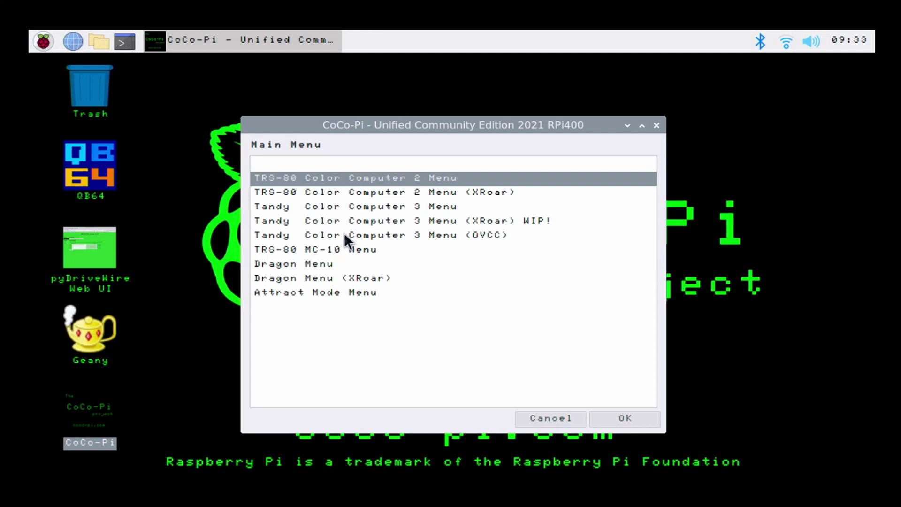
{"action": "left_click", "coordinate": [352, 208]}
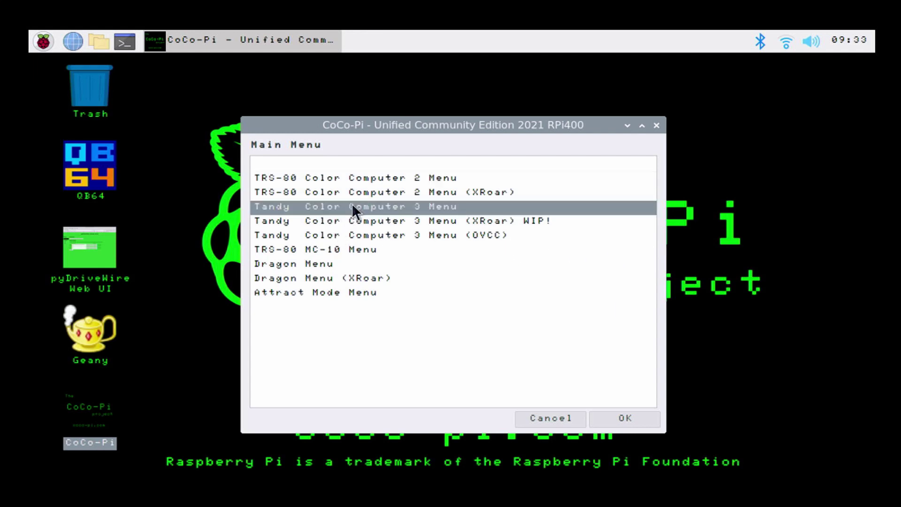
{"action": "left_click", "coordinate": [313, 250]}
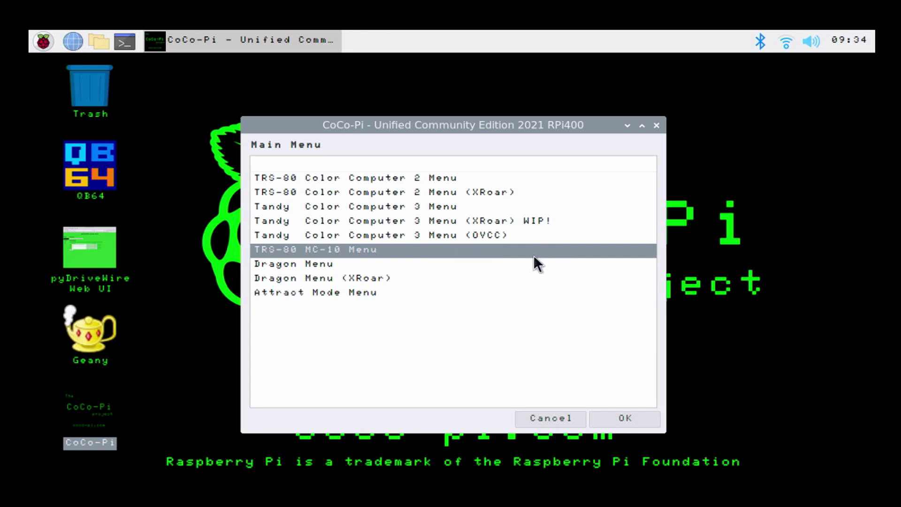
{"action": "left_click", "coordinate": [294, 263]}
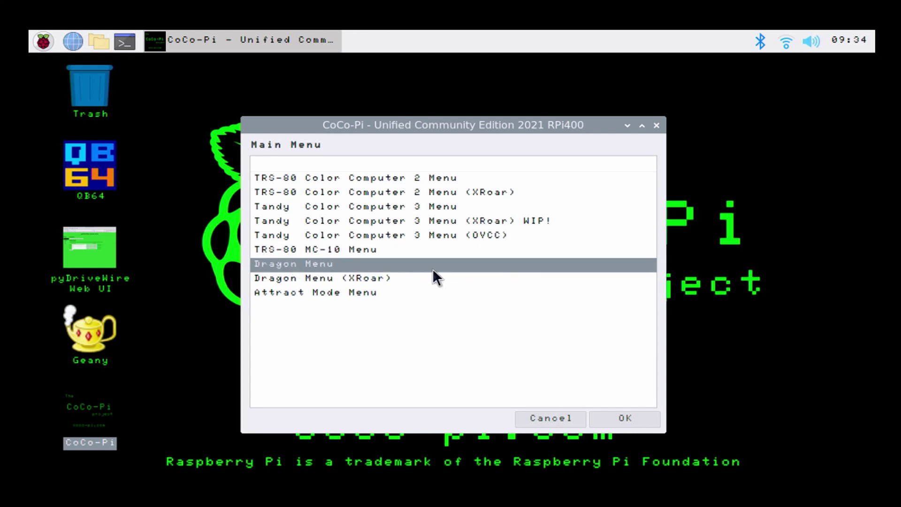
{"action": "left_click", "coordinate": [412, 178]}
{"action": "left_click", "coordinate": [413, 186]}
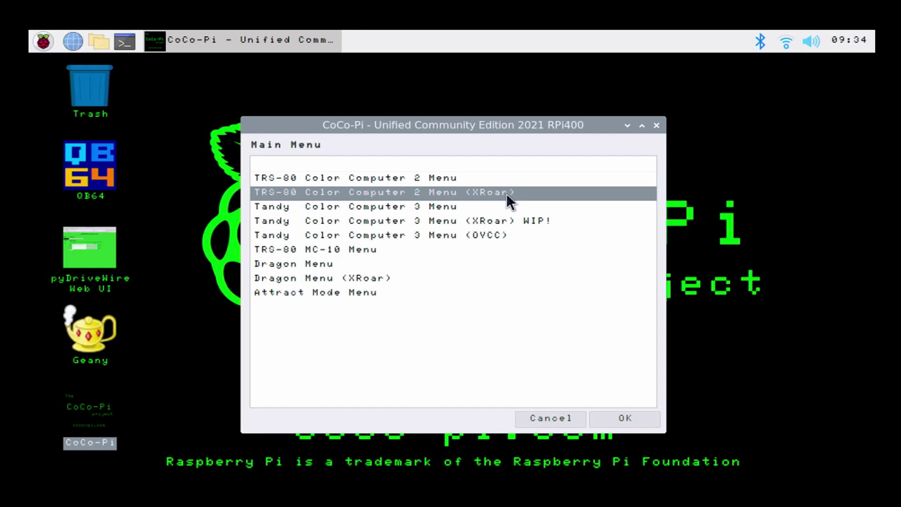
{"action": "left_click", "coordinate": [464, 234]}
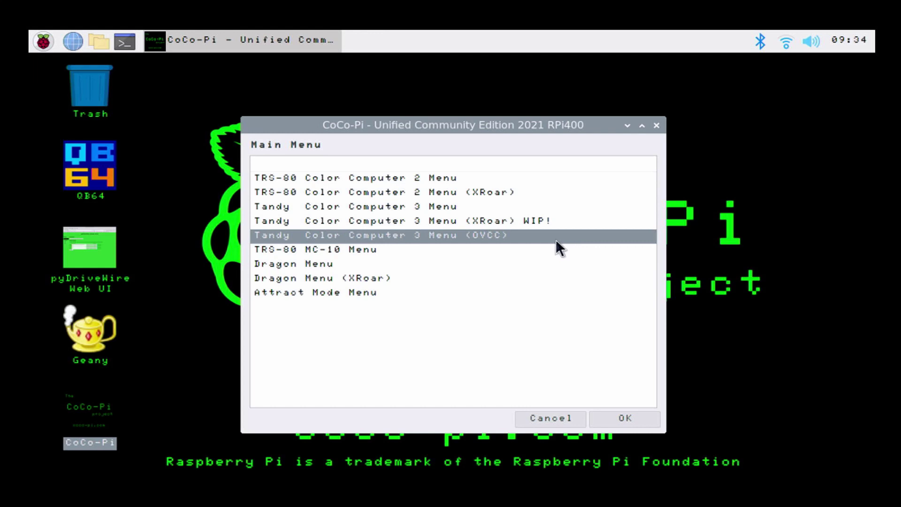
Step: Compare the two TRS-80 Color Computer 2 entries and open the TRS-80 Color Computer 2 Menu without XRoar
{"action": "left_click", "coordinate": [390, 178]}
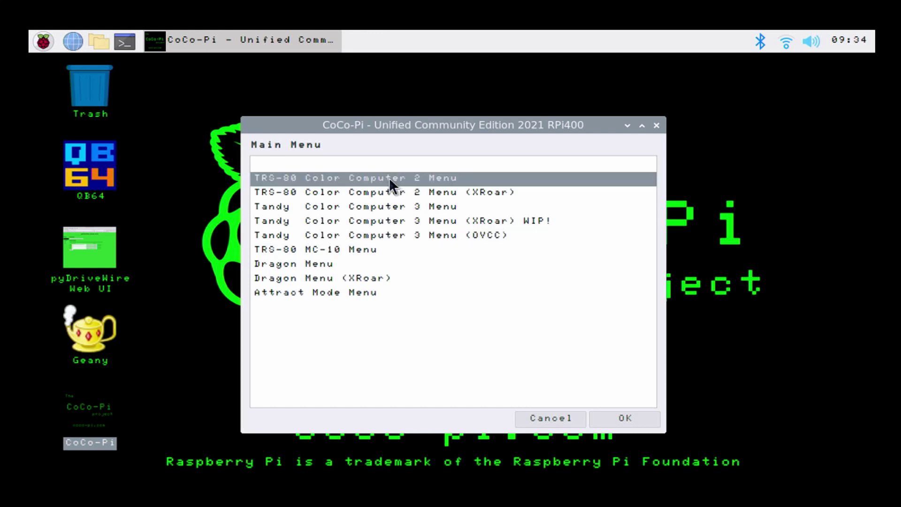
{"action": "left_click", "coordinate": [391, 192]}
{"action": "left_click", "coordinate": [395, 181]}
{"action": "left_click", "coordinate": [388, 188]}
{"action": "left_click", "coordinate": [397, 181]}
{"action": "double_click", "coordinate": [328, 177]}
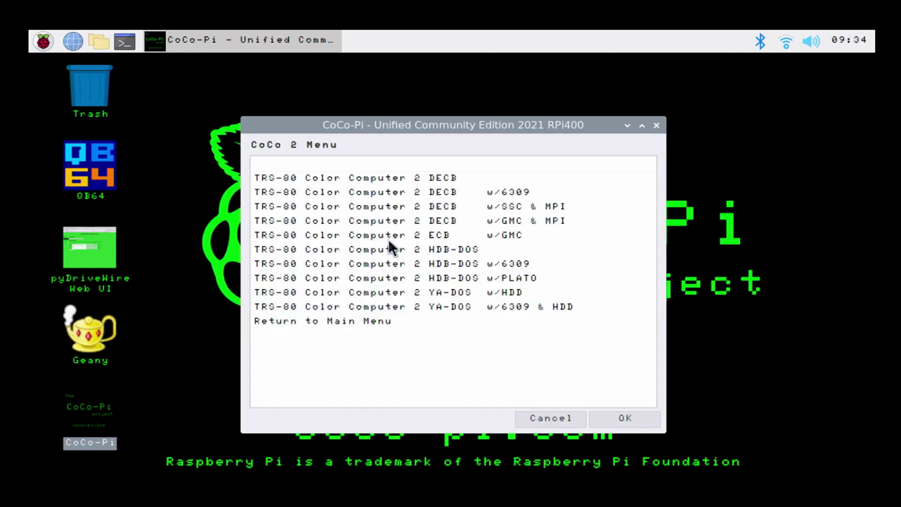
Step: Start the plain TRS-80 Color Computer 2 DECB emulation and reposition its MAME window on the desktop
{"action": "left_click", "coordinate": [435, 173]}
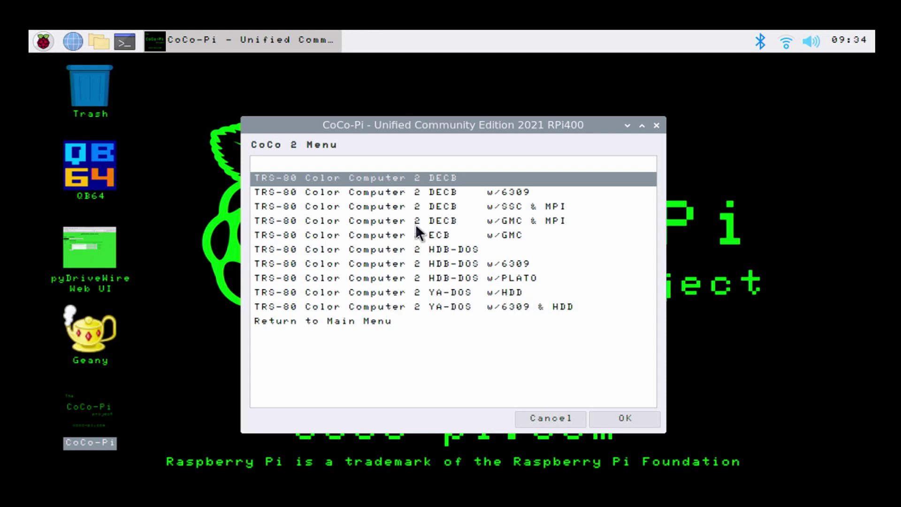
{"action": "double_click", "coordinate": [413, 179]}
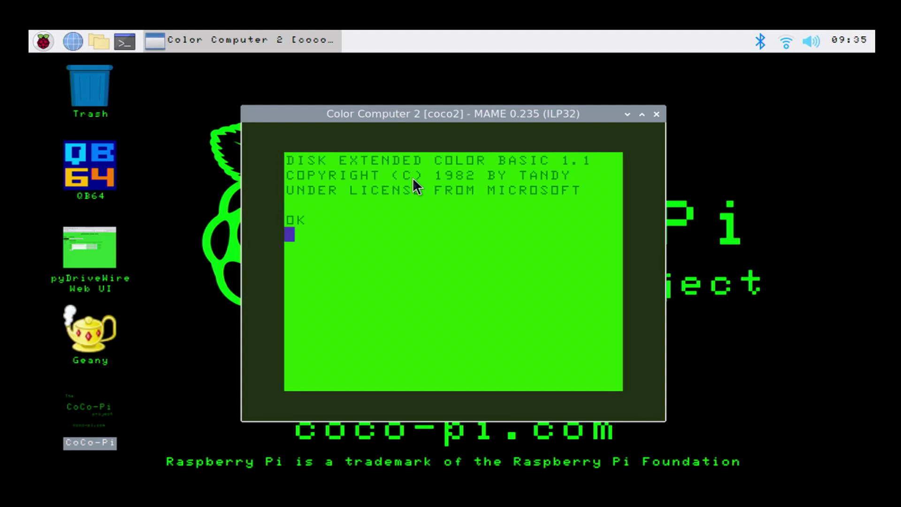
{"action": "left_click_drag", "start_coordinate": [467, 120], "coordinate": [421, 129]}
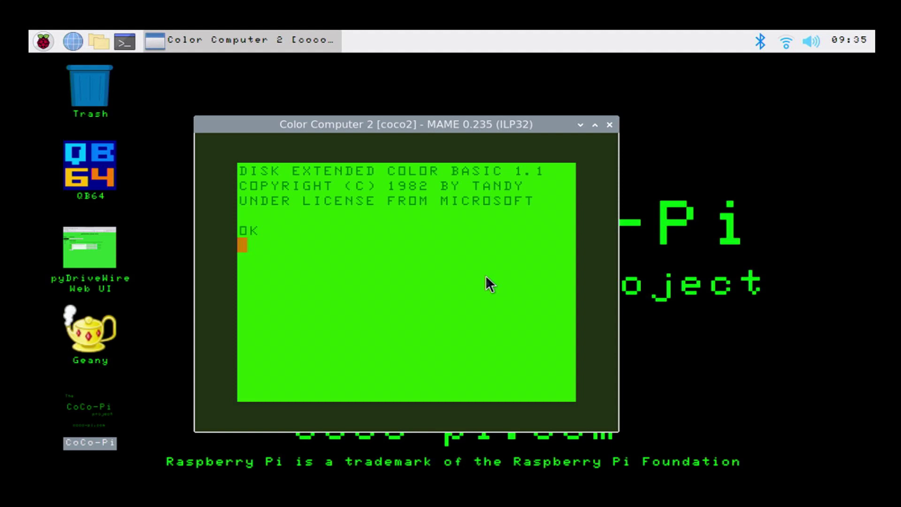
Step: Bring up the MAME options for the running Color Computer 2 and open the File Manager
{"action": "key", "text": "Tab"}
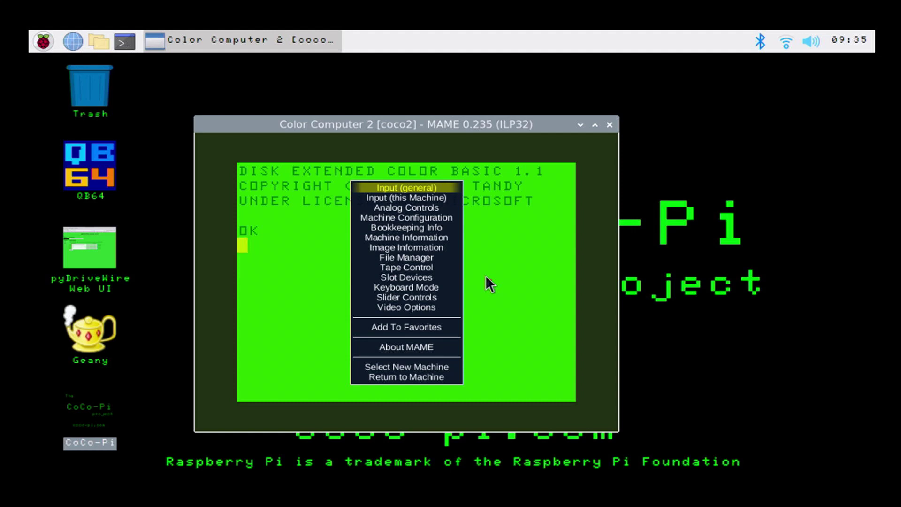
{"action": "key", "text": "Down"}
{"action": "key", "text": "Down"}
{"action": "key", "text": "Down"}
{"action": "key", "text": "Down"}
{"action": "key", "text": "Down"}
{"action": "key", "text": "Down"}
{"action": "key", "text": "Down"}
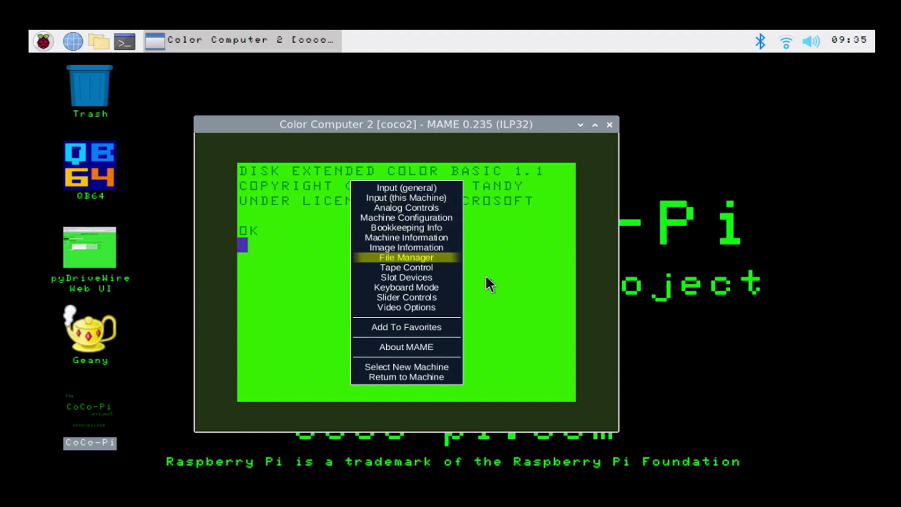
{"action": "key", "text": "Return"}
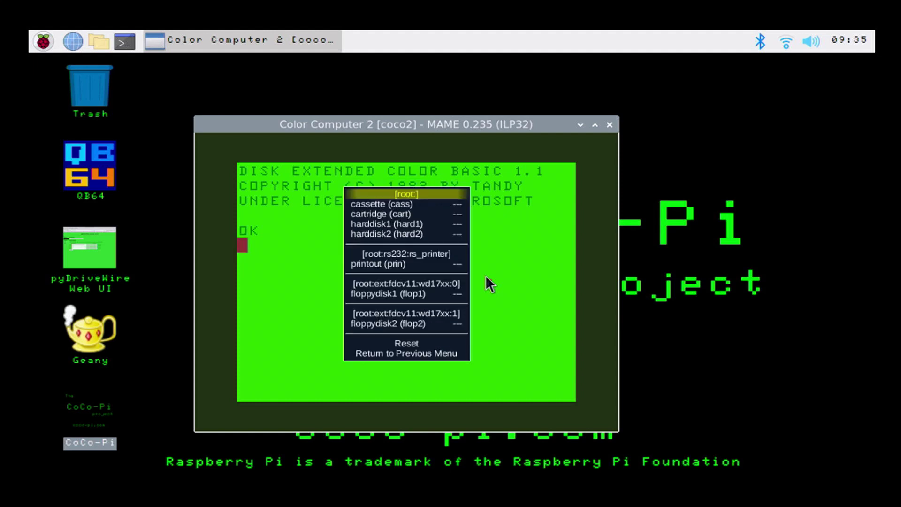
Step: Open the Tandy Radio Shack Color Computer cartridges software list for the emulated machine's cartridge (cart) slot
{"action": "key", "text": "Down"}
{"action": "key", "text": "Down"}
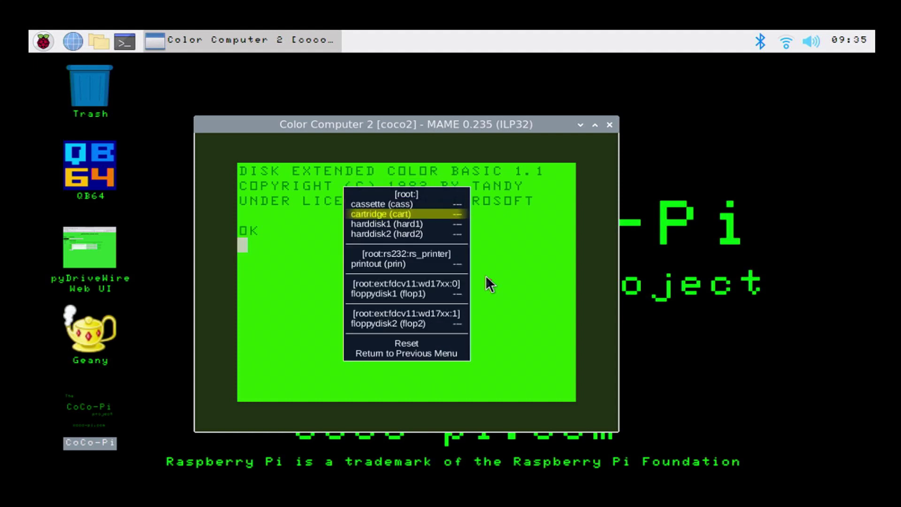
{"action": "key", "text": "Return"}
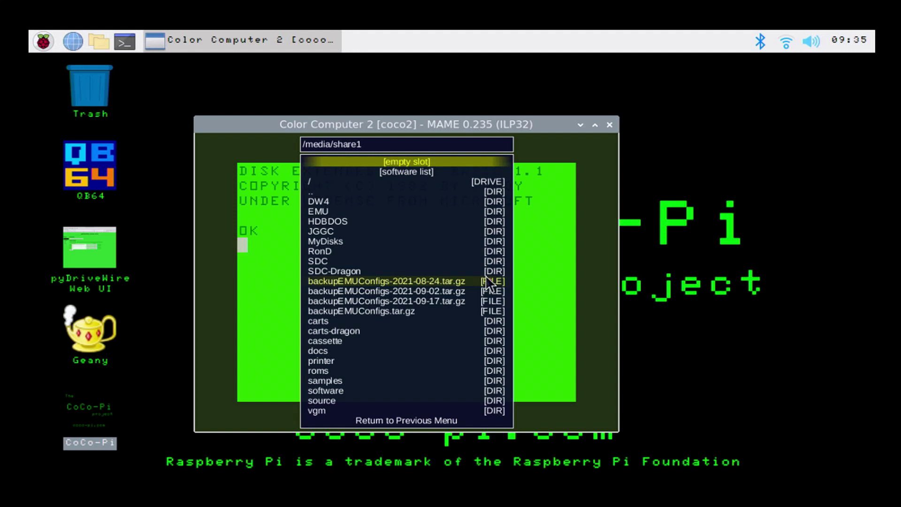
{"action": "key", "text": "Down"}
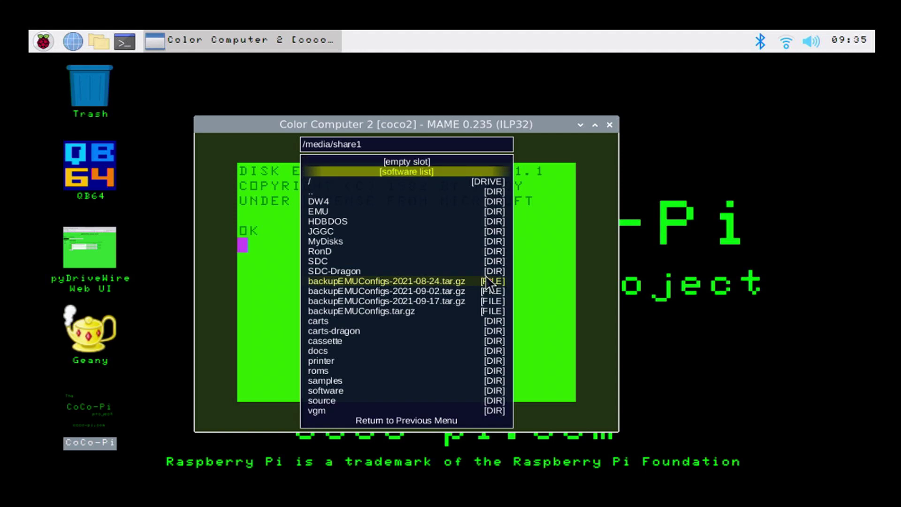
{"action": "key", "text": "Return"}
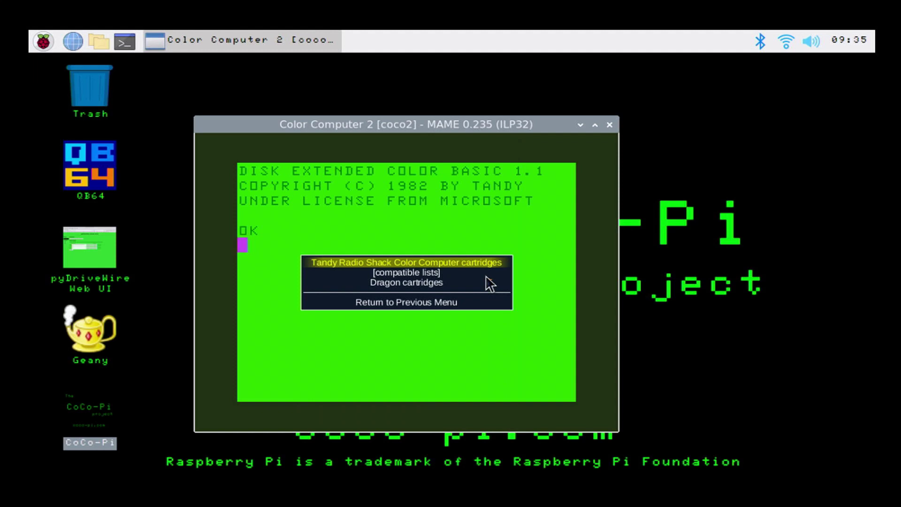
{"action": "key", "text": "Return"}
Step: Find Dungeons of Daggorath (dagorath) in the cartridge list and load it into the Color Computer 2
{"action": "key", "text": "Down"}
{"action": "key", "text": "Down"}
{"action": "key", "text": "Down"}
{"action": "key", "text": "Down"}
{"action": "key", "text": "Down"}
{"action": "key", "text": "Down"}
{"action": "key", "text": "Down"}
{"action": "key", "text": "Down"}
{"action": "key", "text": "Down"}
{"action": "key", "text": "Down"}
{"action": "key", "text": "Down"}
{"action": "key", "text": "Down"}
{"action": "key", "text": "Down"}
{"action": "key", "text": "Down"}
{"action": "key", "text": "Down"}
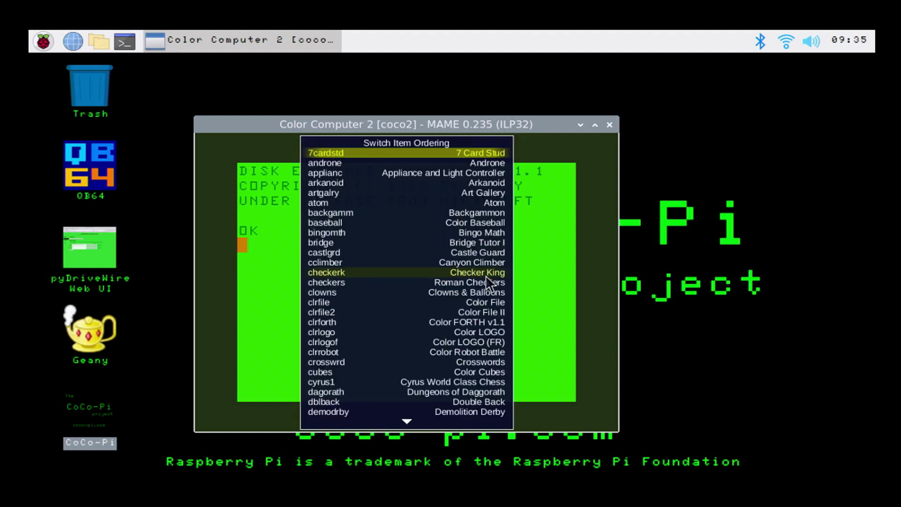
{"action": "key", "text": "Down"}
{"action": "key", "text": "Down"}
{"action": "key", "text": "Down"}
{"action": "key", "text": "Down"}
{"action": "key", "text": "Down"}
{"action": "key", "text": "Down"}
{"action": "key", "text": "Down"}
{"action": "key", "text": "Down"}
{"action": "key", "text": "Down"}
{"action": "key", "text": "Down"}
{"action": "key", "text": "Down"}
{"action": "key", "text": "Down"}
{"action": "key", "text": "Down"}
{"action": "key", "text": "Down"}
{"action": "key", "text": "Down"}
{"action": "key", "text": "Down"}
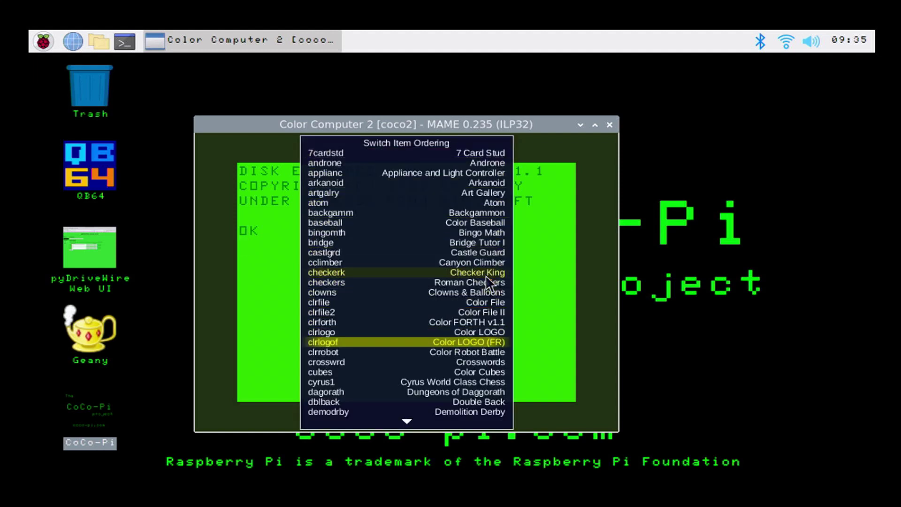
{"action": "key", "text": "Down"}
{"action": "key", "text": "Down"}
{"action": "key", "text": "Down"}
{"action": "key", "text": "Down"}
{"action": "key", "text": "Down"}
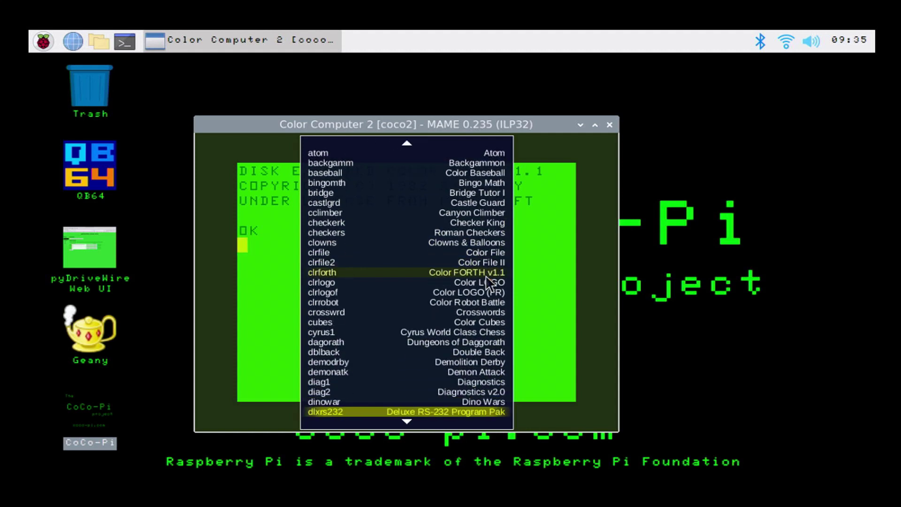
{"action": "key", "text": "Up"}
{"action": "key", "text": "Up"}
{"action": "key", "text": "Up"}
{"action": "key", "text": "Up"}
{"action": "key", "text": "Up"}
{"action": "key", "text": "Up"}
{"action": "key", "text": "Up"}
{"action": "key", "text": "Up"}
{"action": "key", "text": "Up"}
{"action": "key", "text": "Up"}
{"action": "key", "text": "Up"}
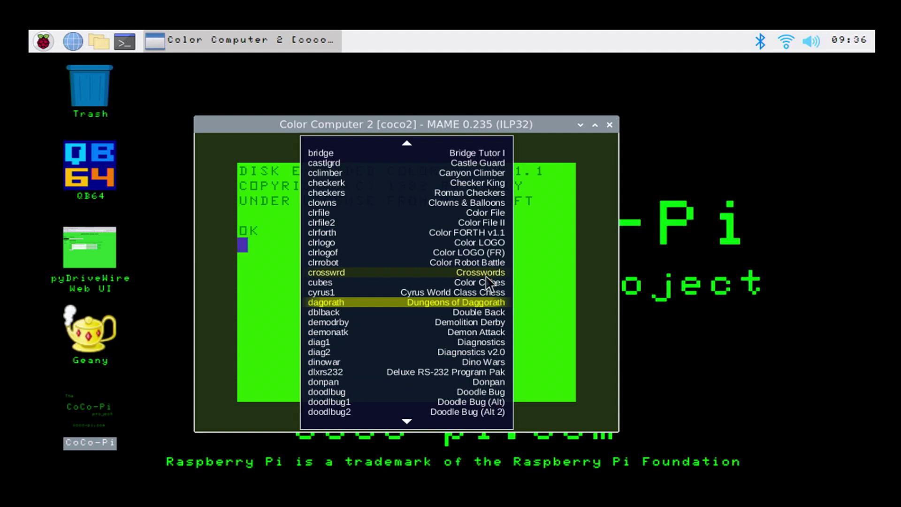
{"action": "key", "text": "Return"}
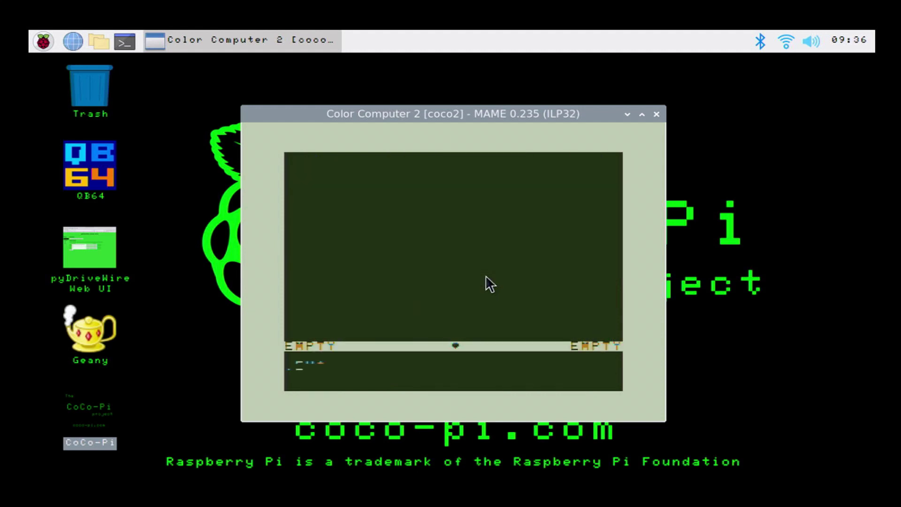
Step: Light the torch in the game with PULL RIGHT TORCH and USE RIGHT, and return to the dungeon view with LOOK
{"action": "type", "text": "PUL"}
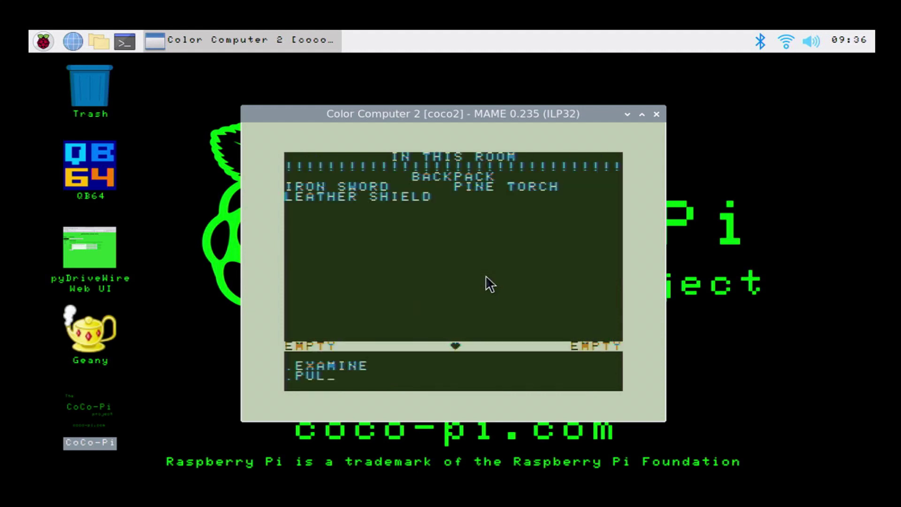
{"action": "type", "text": "L RIGHT TORCH"}
{"action": "key", "text": "Return"}
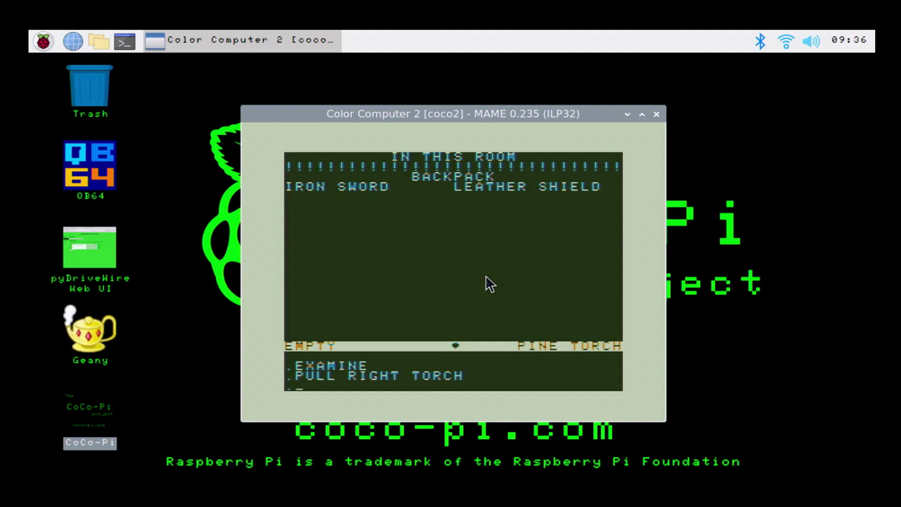
{"action": "type", "text": "USE"}
{"action": "type", "text": "RIGHT"}
{"action": "key", "text": "Return"}
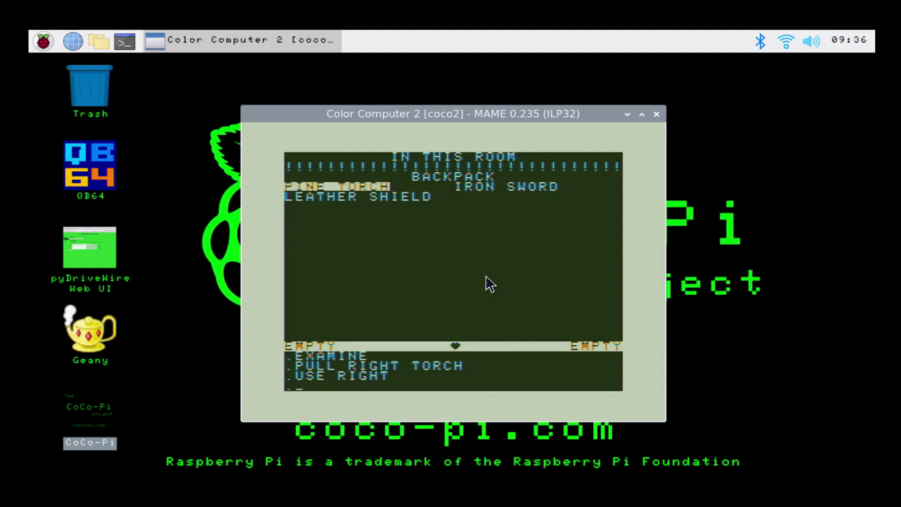
{"action": "type", "text": "LOOK"}
{"action": "key", "text": "Return"}
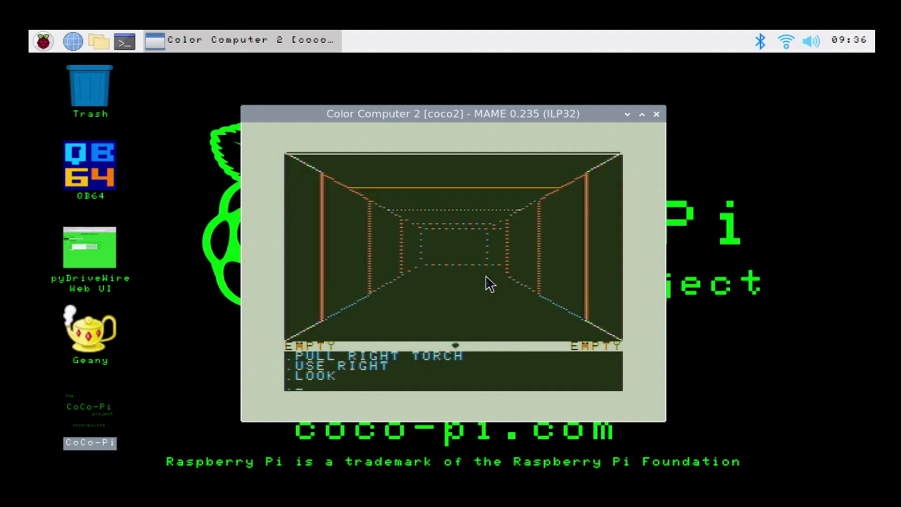
Step: Enter the MOVE command in the game and quit the MAME emulation
{"action": "type", "text": "MOVE"}
{"action": "key", "text": "Escape"}
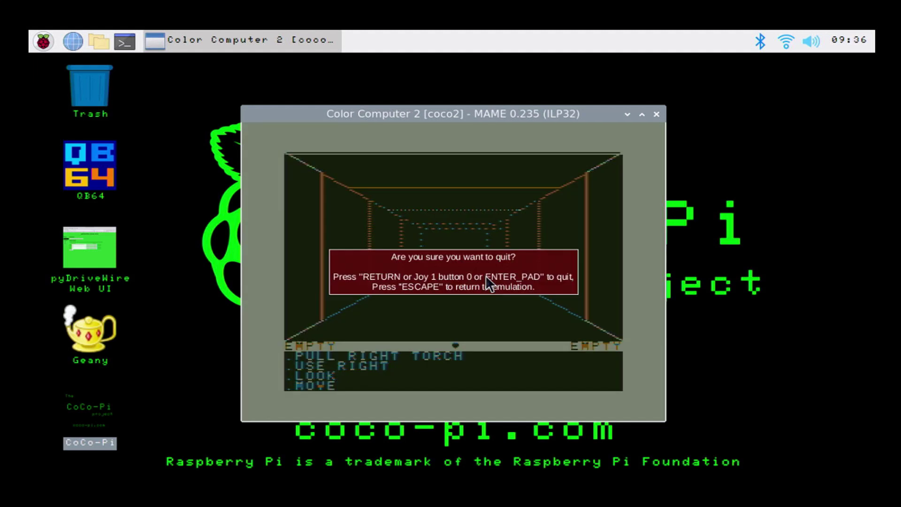
{"action": "key", "text": "Return"}
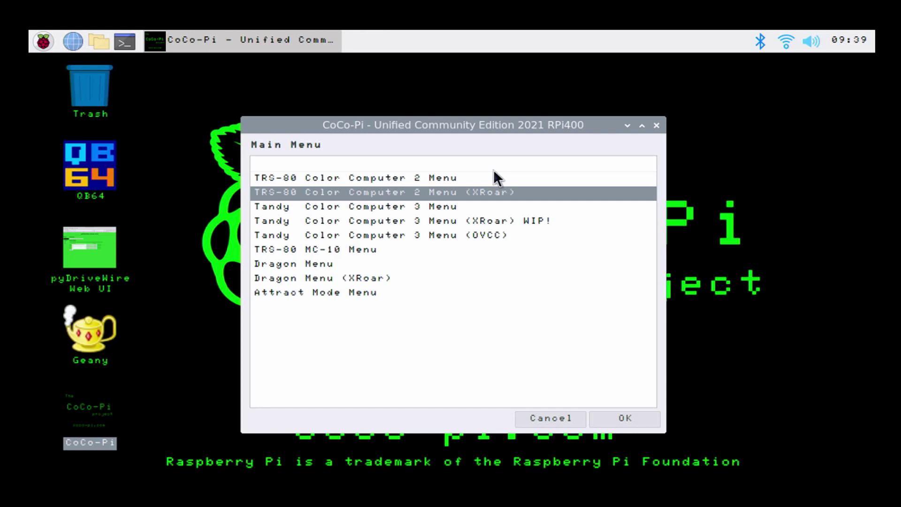
Step: Start TRS-80 Color Computer 2 DECB from the CoCo 2 XRoar Menu, and maximize and restore its window
{"action": "double_click", "coordinate": [407, 192]}
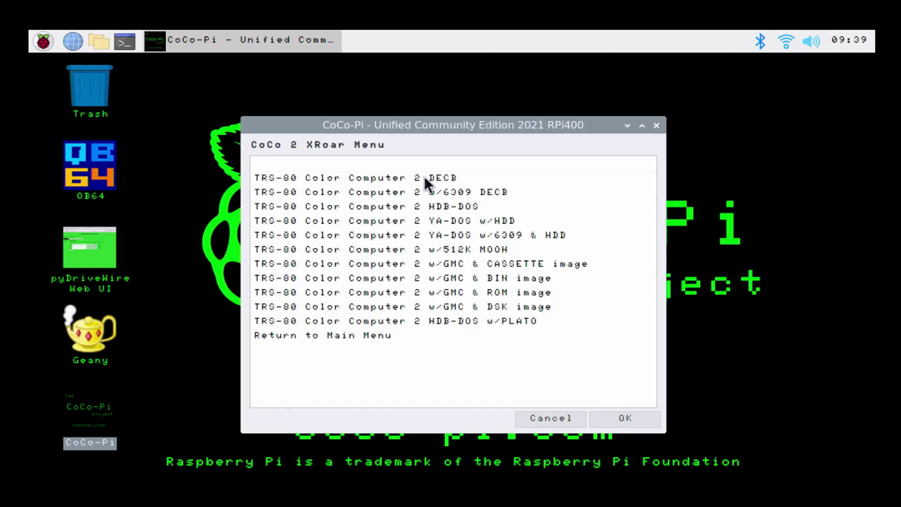
{"action": "left_click", "coordinate": [424, 177]}
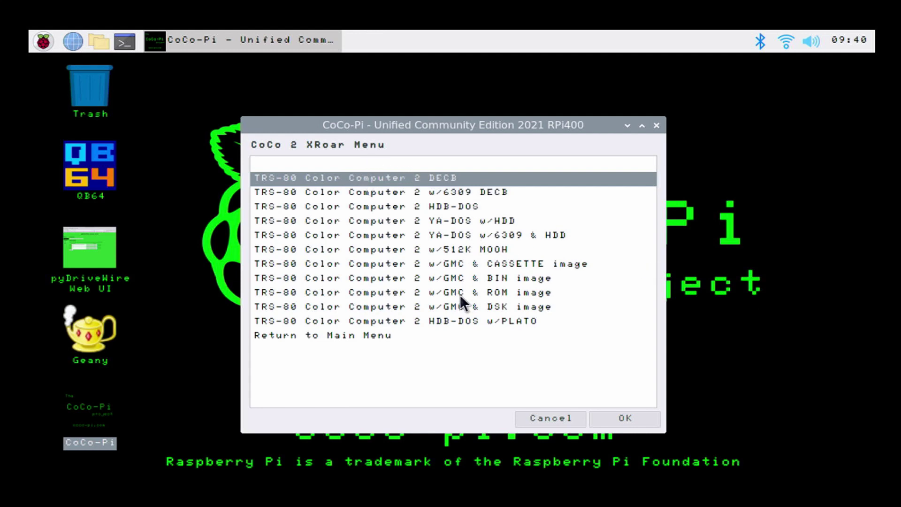
{"action": "left_click", "coordinate": [634, 418]}
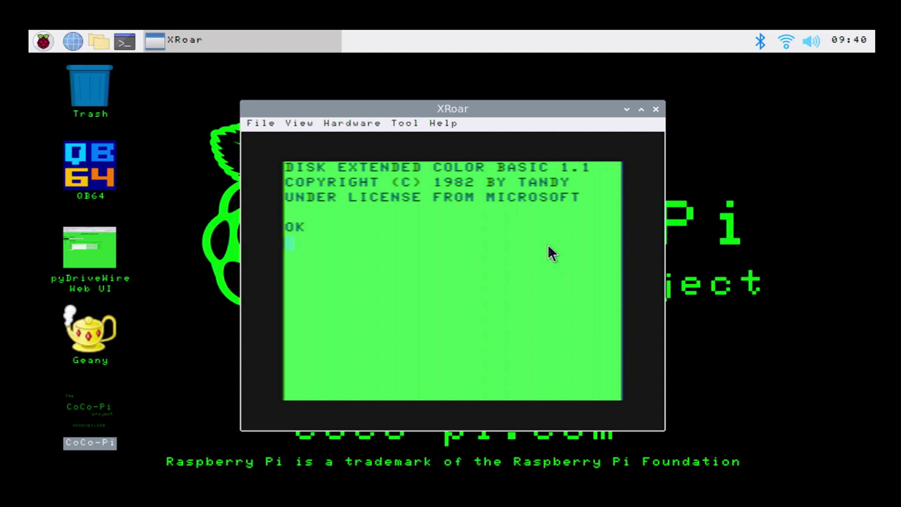
{"action": "left_click", "coordinate": [640, 109]}
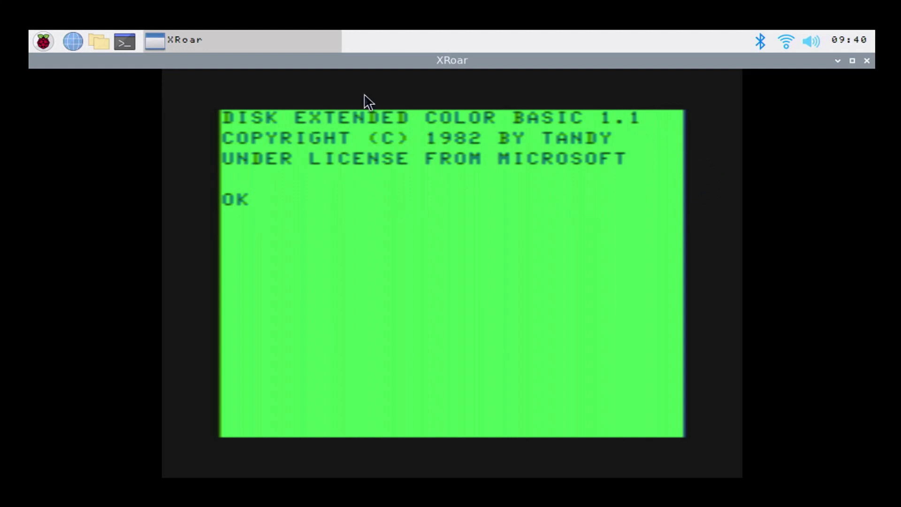
{"action": "left_click", "coordinate": [852, 61]}
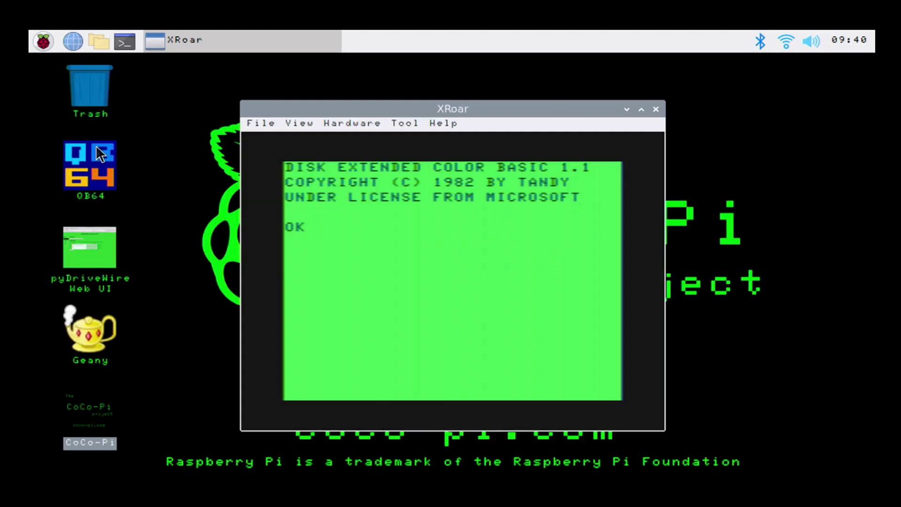
Step: Bring up XRoar's file loading dialog and browse the file system to the media/share1/SDC folder
{"action": "left_click", "coordinate": [256, 125]}
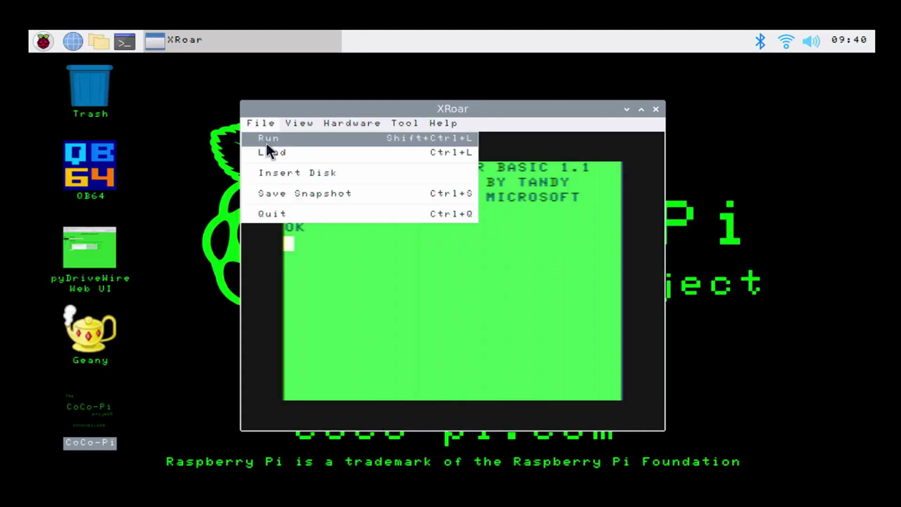
{"action": "left_click", "coordinate": [259, 154]}
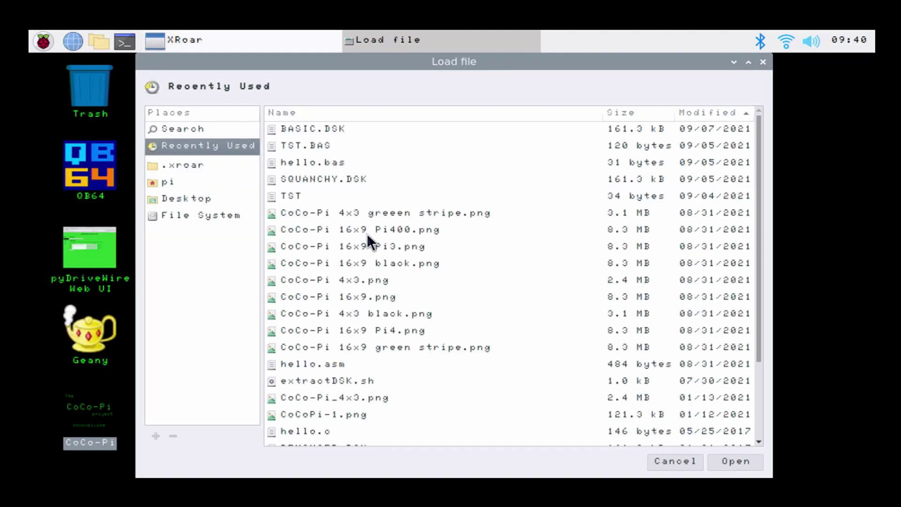
{"action": "scroll", "coordinate": [398, 187], "scroll_direction": "down", "scroll_amount": 3}
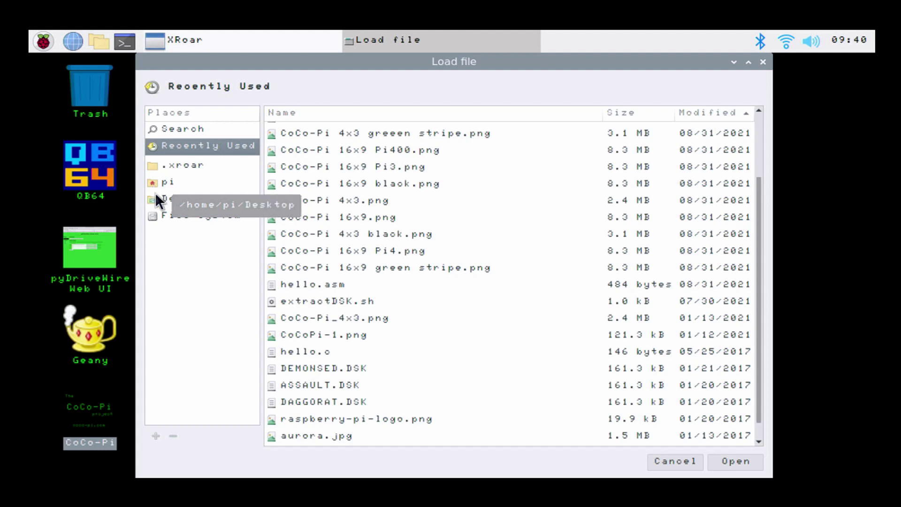
{"action": "left_click", "coordinate": [155, 215]}
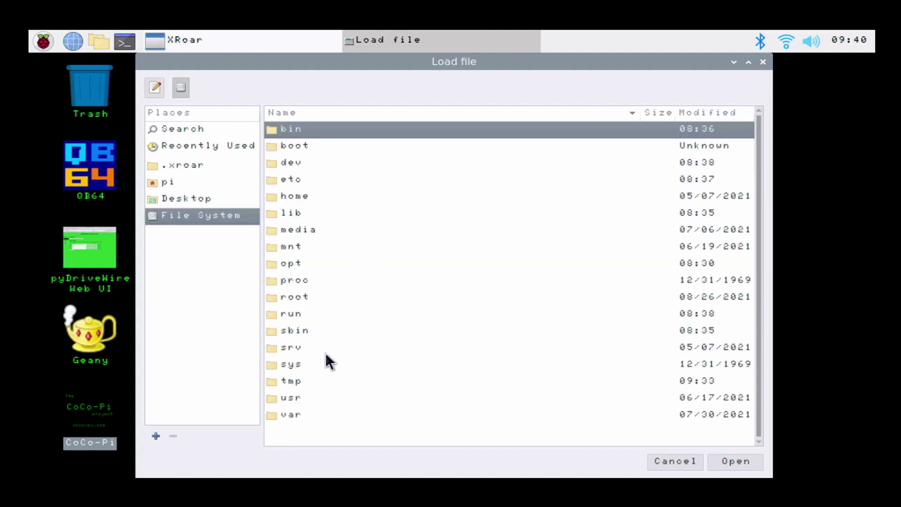
{"action": "double_click", "coordinate": [300, 230]}
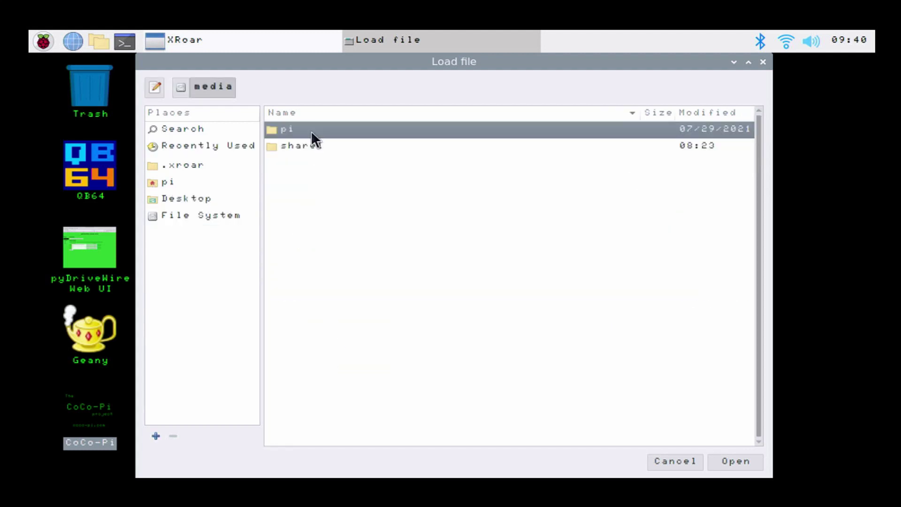
{"action": "double_click", "coordinate": [295, 146]}
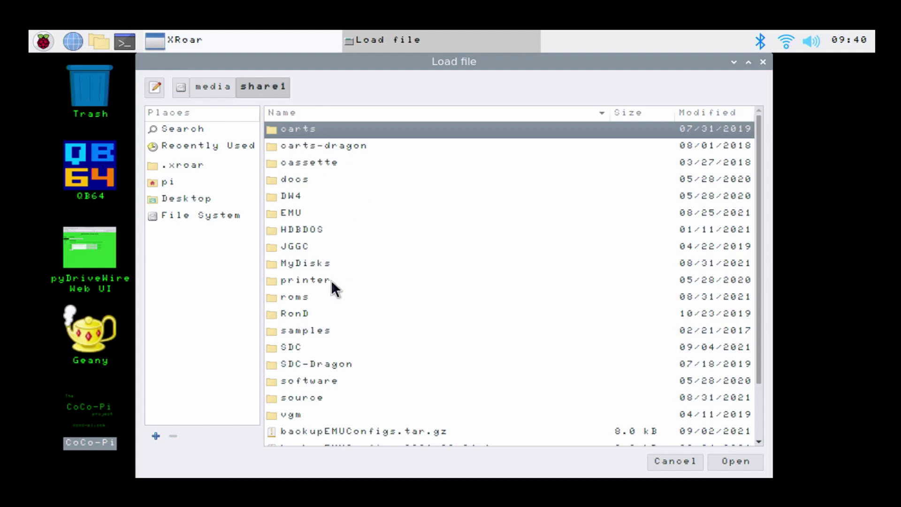
{"action": "left_click", "coordinate": [289, 350]}
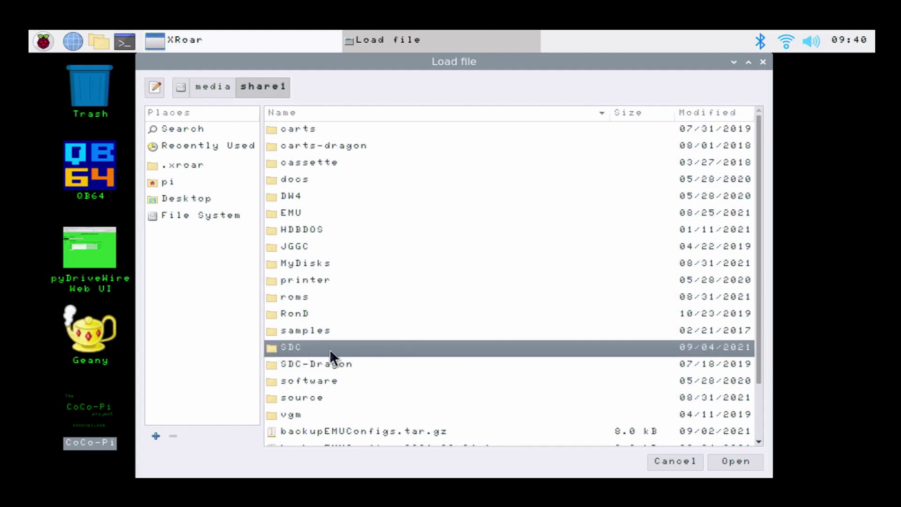
{"action": "double_click", "coordinate": [283, 347]}
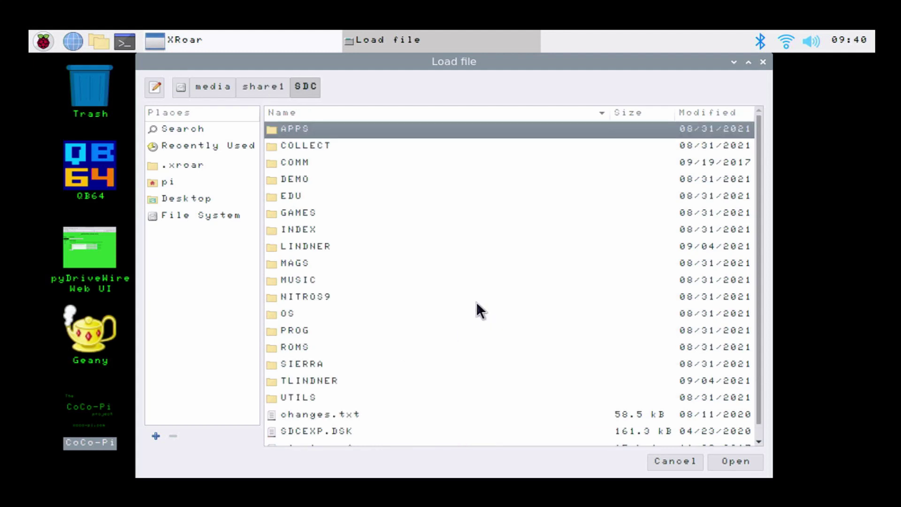
Step: Load the ANDATCK.DSK disk image from the GAMES/A folder into XRoar
{"action": "scroll", "coordinate": [395, 262], "scroll_direction": "down", "scroll_amount": 1}
{"action": "scroll", "coordinate": [395, 262], "scroll_direction": "up", "scroll_amount": 1}
{"action": "double_click", "coordinate": [303, 211]}
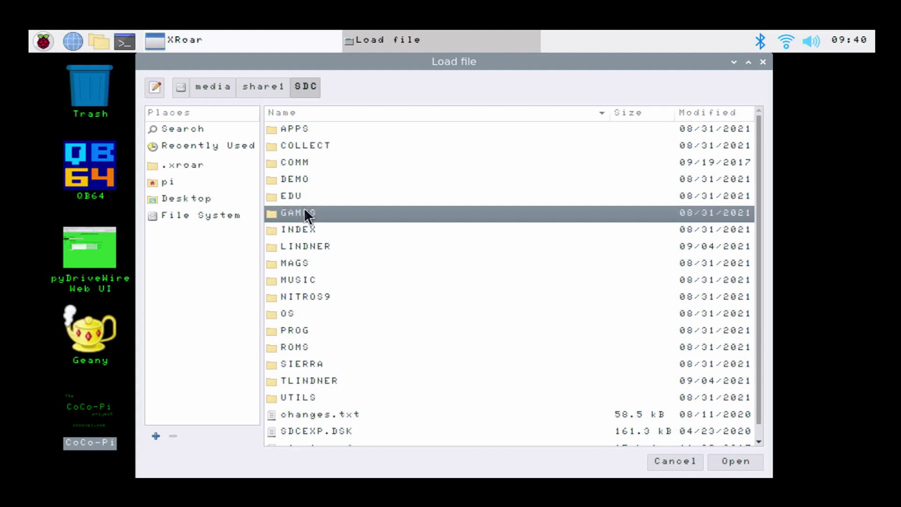
{"action": "scroll", "coordinate": [353, 258], "scroll_direction": "down", "scroll_amount": 2}
{"action": "scroll", "coordinate": [352, 258], "scroll_direction": "up", "scroll_amount": 2}
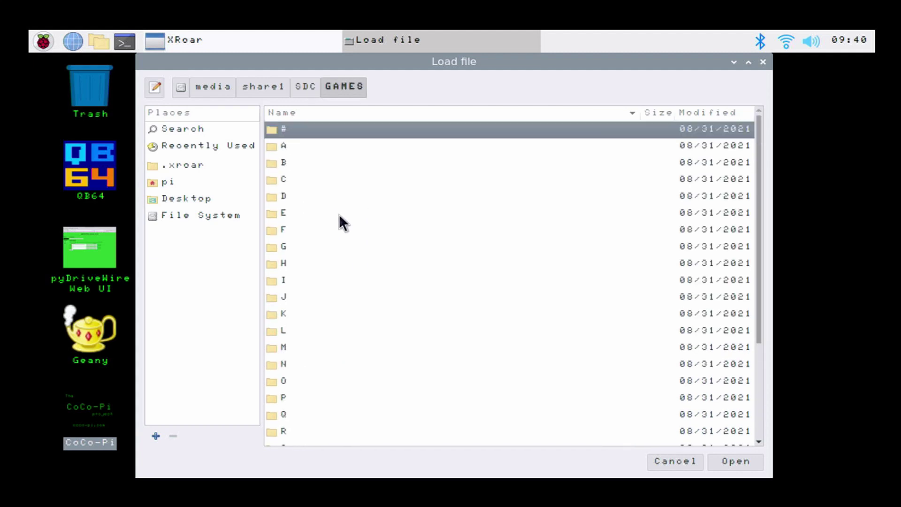
{"action": "double_click", "coordinate": [283, 146]}
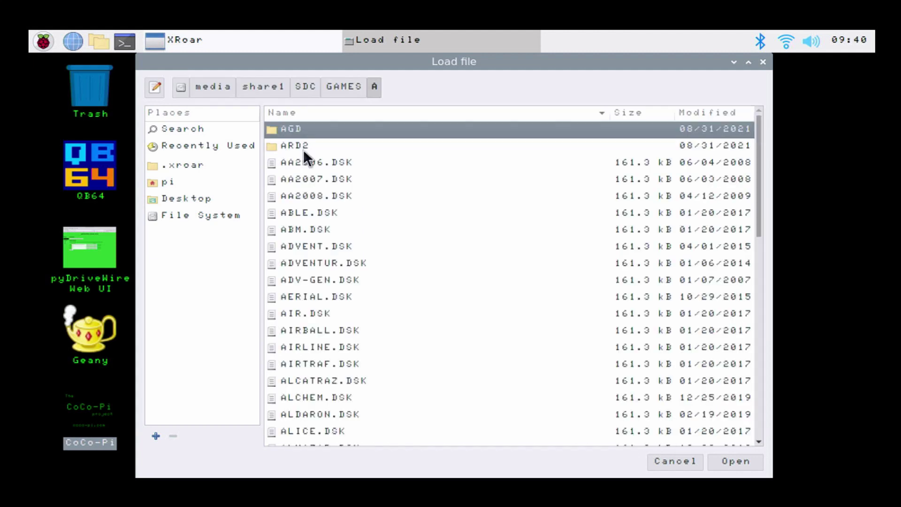
{"action": "scroll", "coordinate": [392, 287], "scroll_direction": "down", "scroll_amount": 1}
{"action": "scroll", "coordinate": [375, 324], "scroll_direction": "down", "scroll_amount": 3}
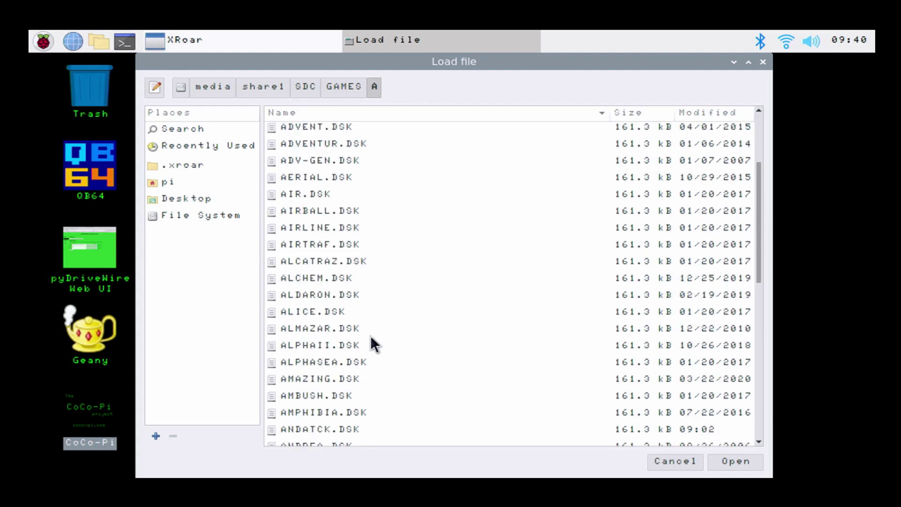
{"action": "scroll", "coordinate": [349, 303], "scroll_direction": "down", "scroll_amount": 2}
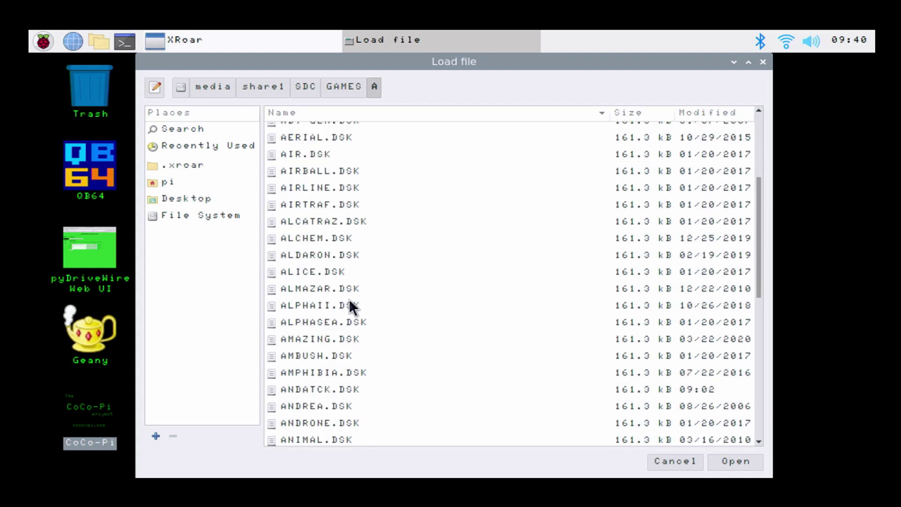
{"action": "scroll", "coordinate": [350, 302], "scroll_direction": "down", "scroll_amount": 1}
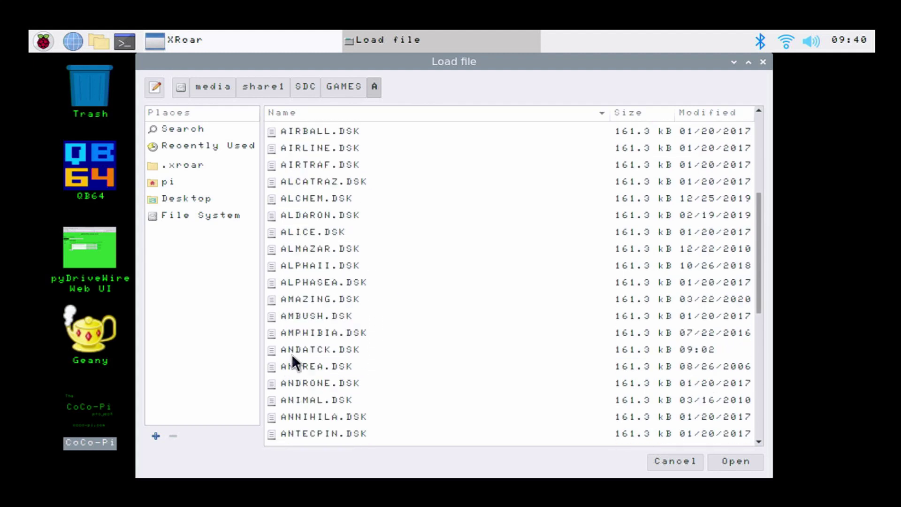
{"action": "left_click", "coordinate": [303, 350]}
{"action": "left_click", "coordinate": [715, 458]}
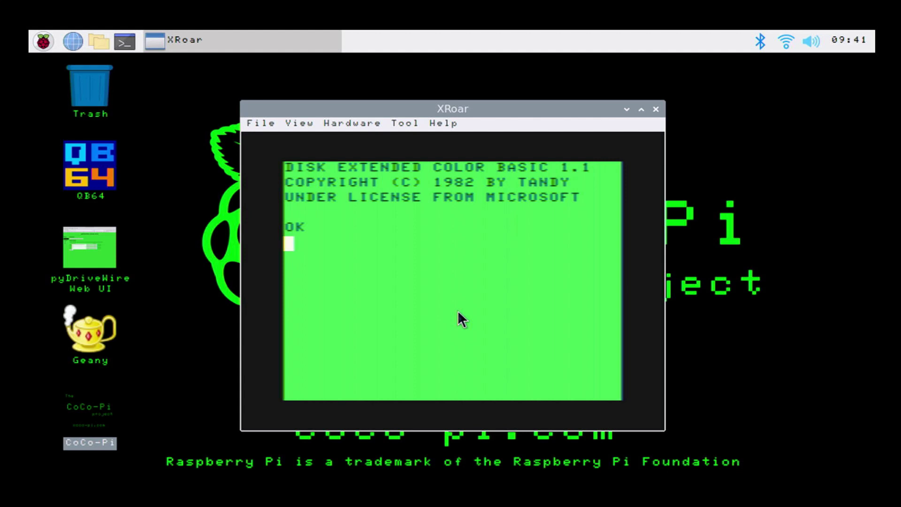
Step: List the directory of the inserted disk and load its ANDATCK binary into memory with LOADM
{"action": "type", "text": "DIR"}
{"action": "key", "text": "Return"}
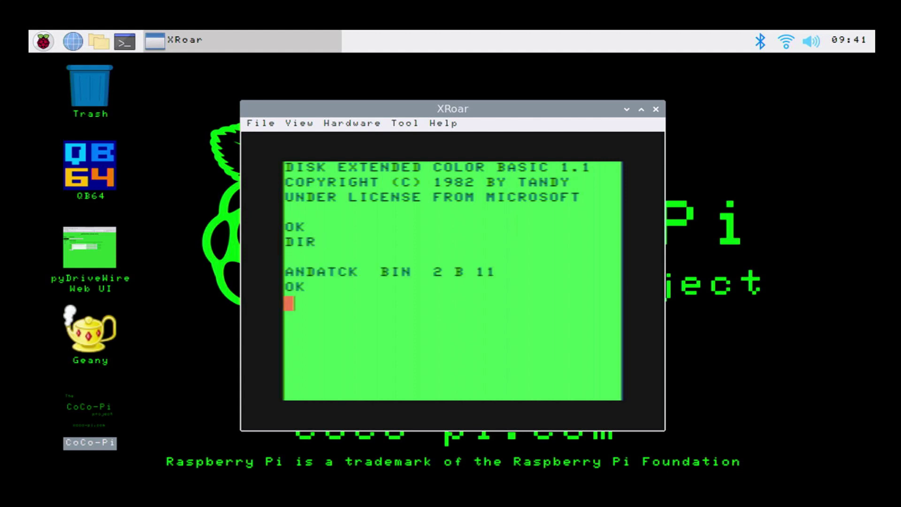
{"action": "type", "text": "LOADM\""}
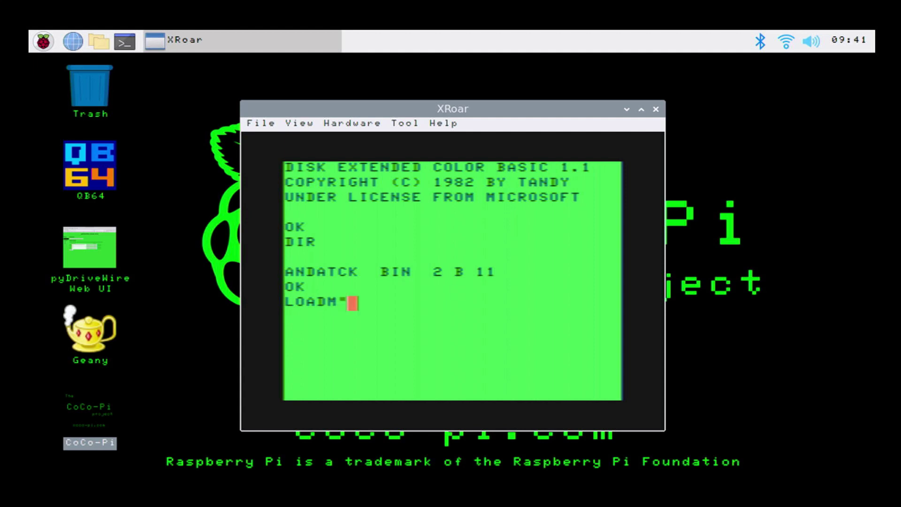
{"action": "type", "text": "ANDATCK"}
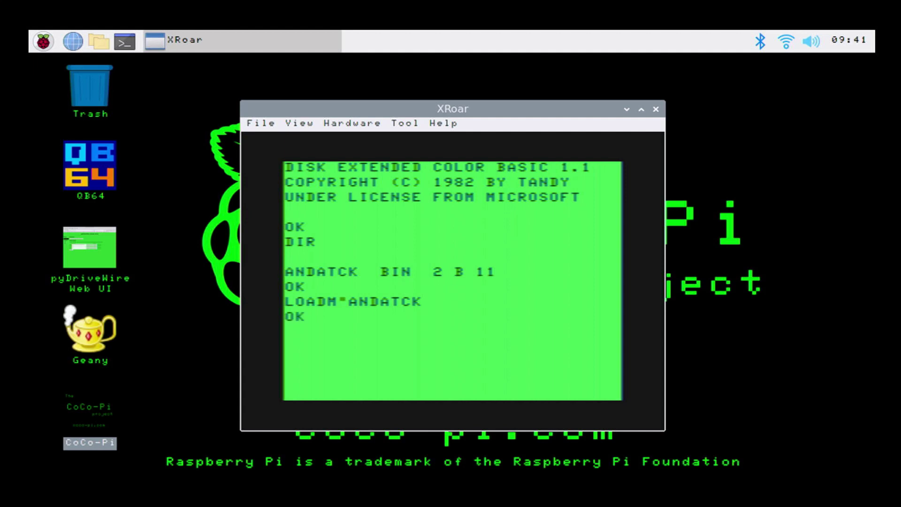
Step: Execute the loaded program with EXEC and start Android Attack by entering the player name and confirming the skill level
{"action": "type", "text": "EXEC"}
{"action": "key", "text": "Return"}
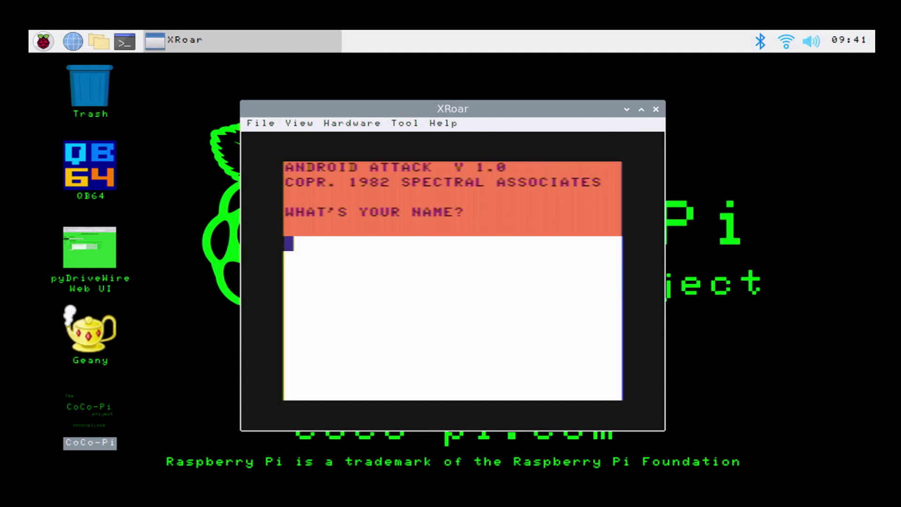
{"action": "type", "text": "OGSTE"}
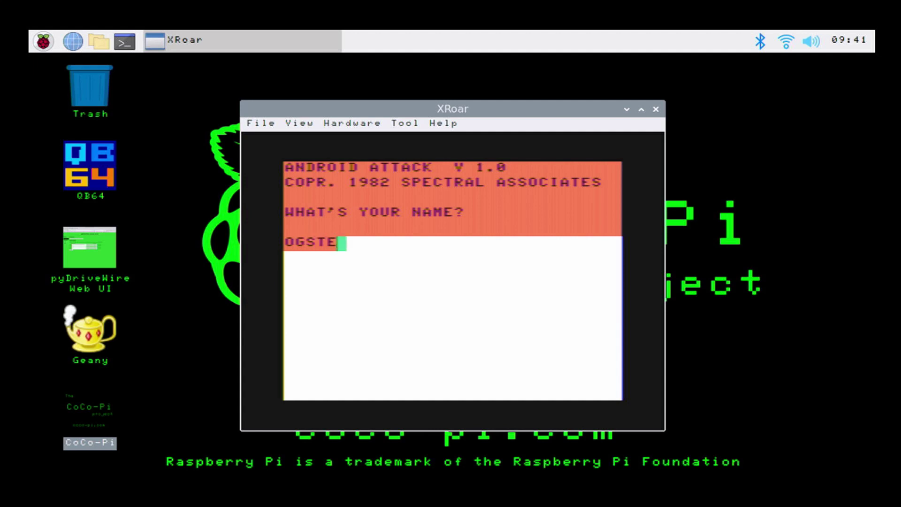
{"action": "type", "text": "VIESTROW"}
{"action": "key", "text": "Return"}
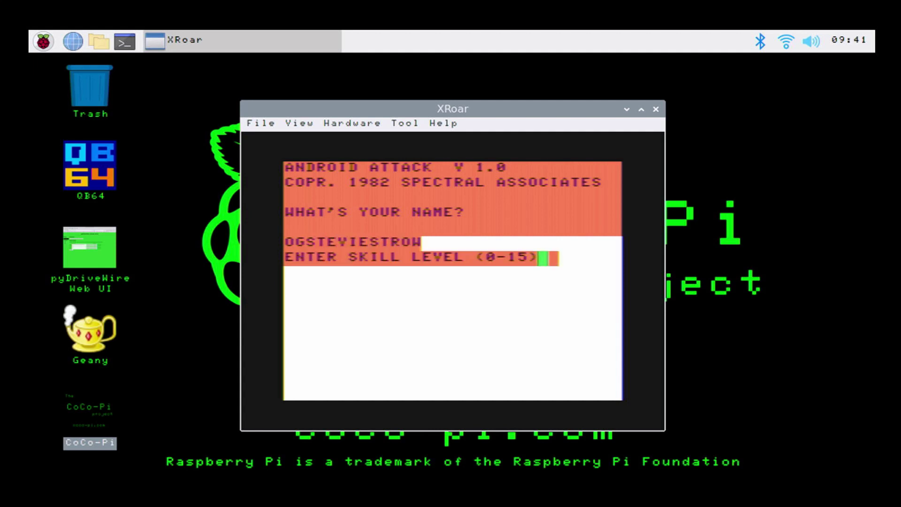
{"action": "key", "text": "Return"}
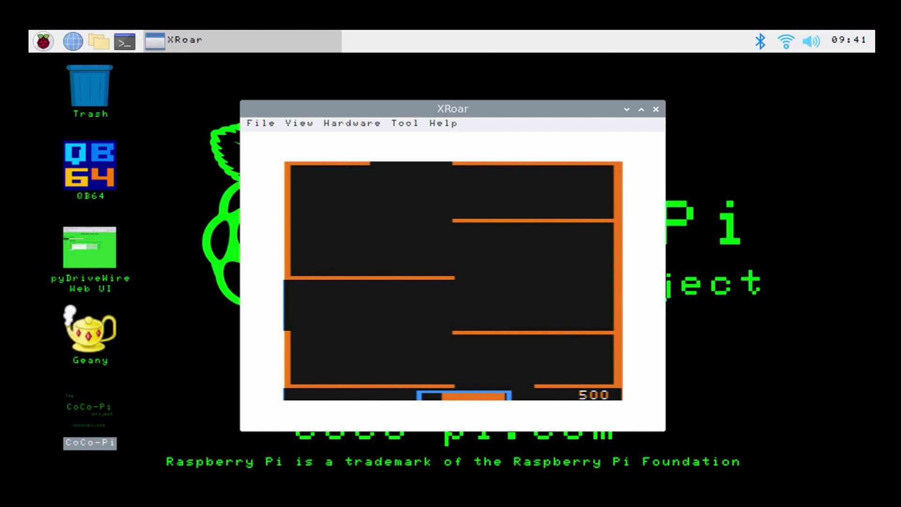
Step: Steer the player character out of the starting area and up into the middle of the first Android Attack room
{"action": "key", "text": "Left"}
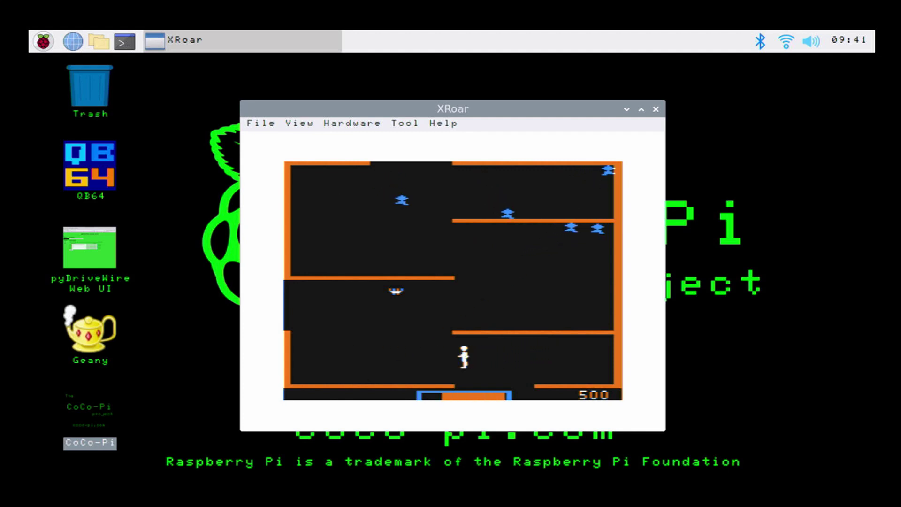
{"action": "key", "text": "Up"}
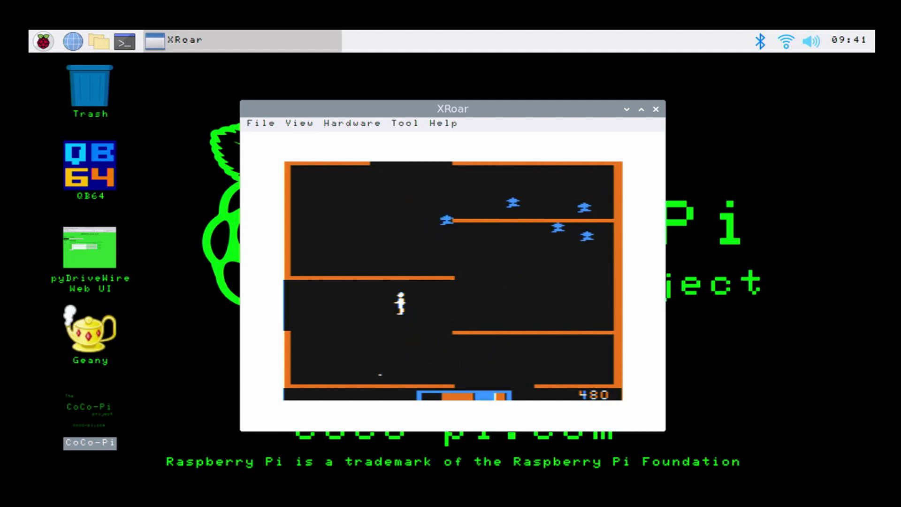
{"action": "key", "text": "Right"}
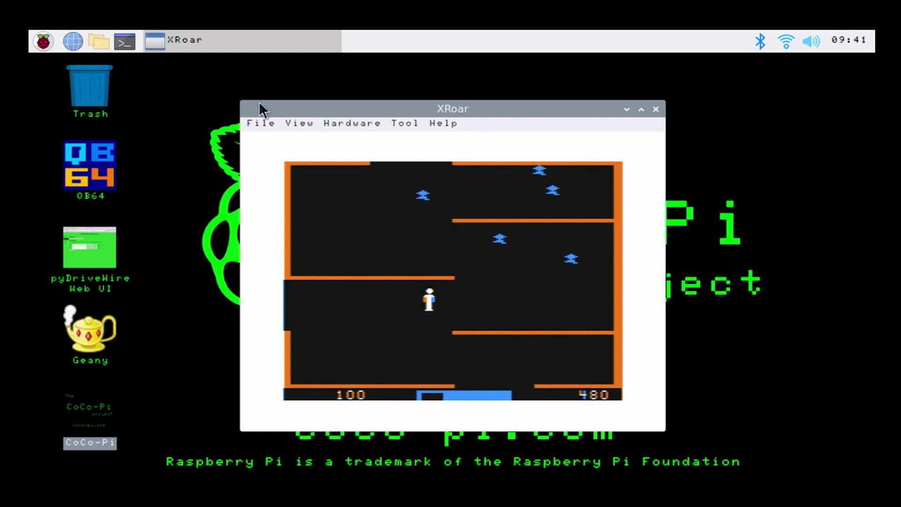
Step: Look through XRoar's hardware options for the right joystick, left joystick and joystick swapping, then return to the game
{"action": "left_click", "coordinate": [338, 125]}
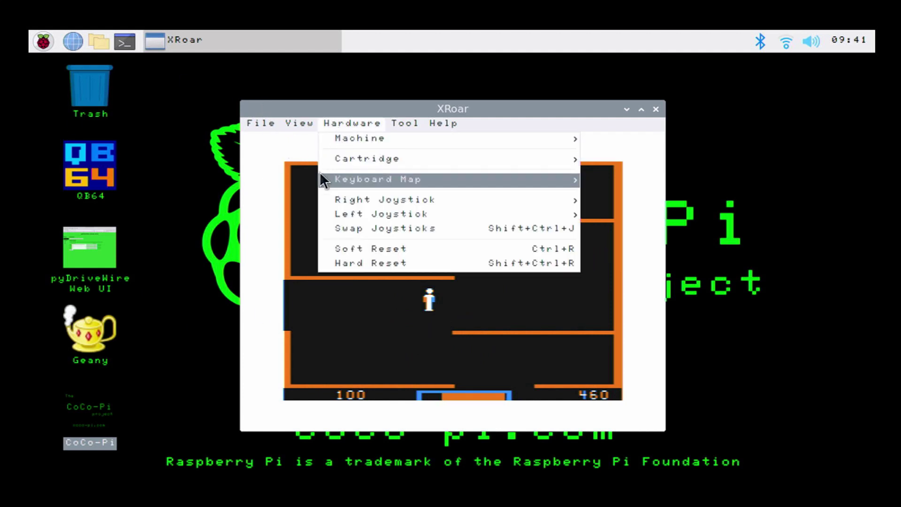
{"action": "mouse_move", "coordinate": [330, 199]}
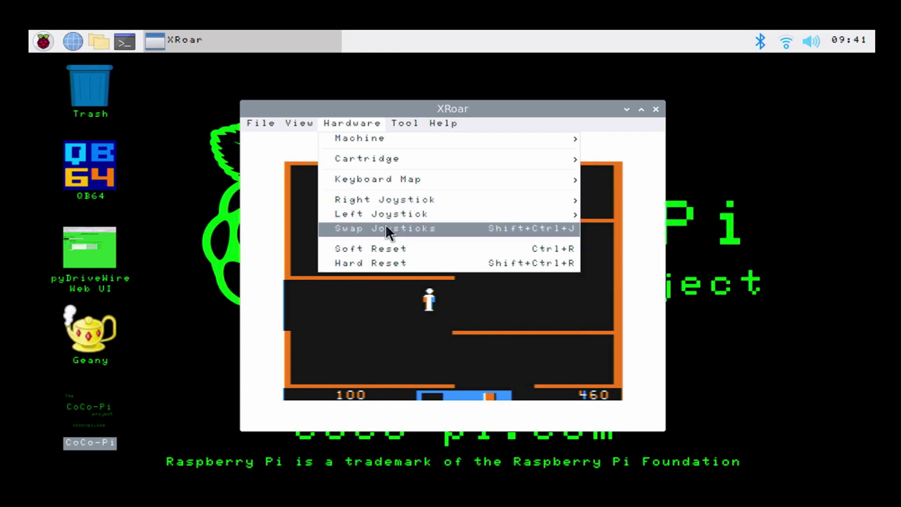
{"action": "mouse_move", "coordinate": [388, 194]}
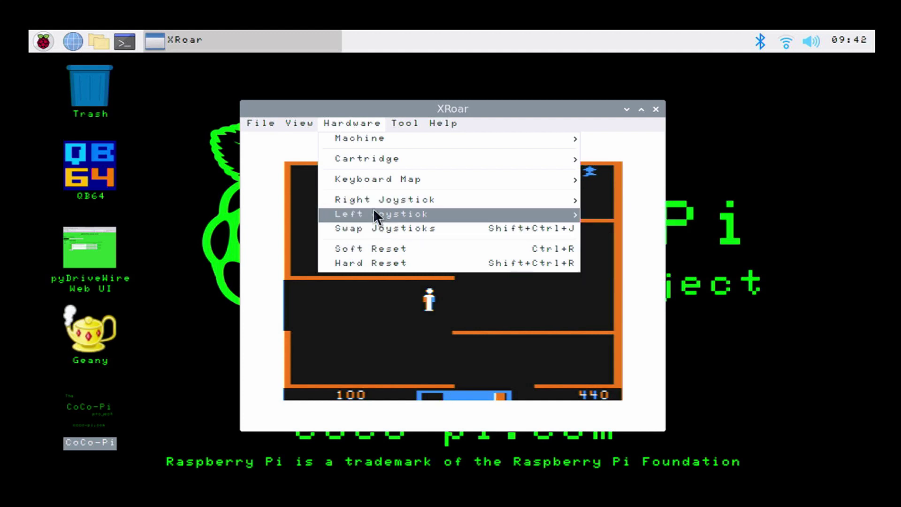
{"action": "mouse_move", "coordinate": [383, 153]}
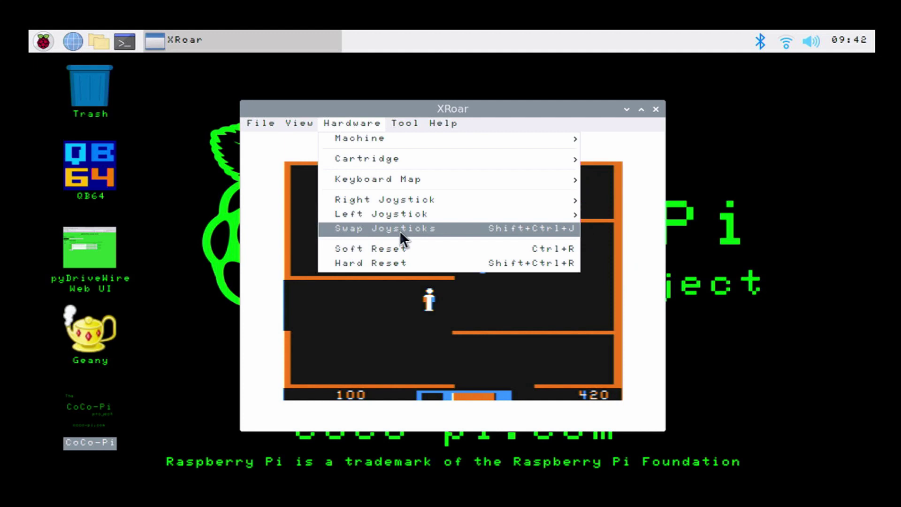
{"action": "left_click", "coordinate": [641, 279]}
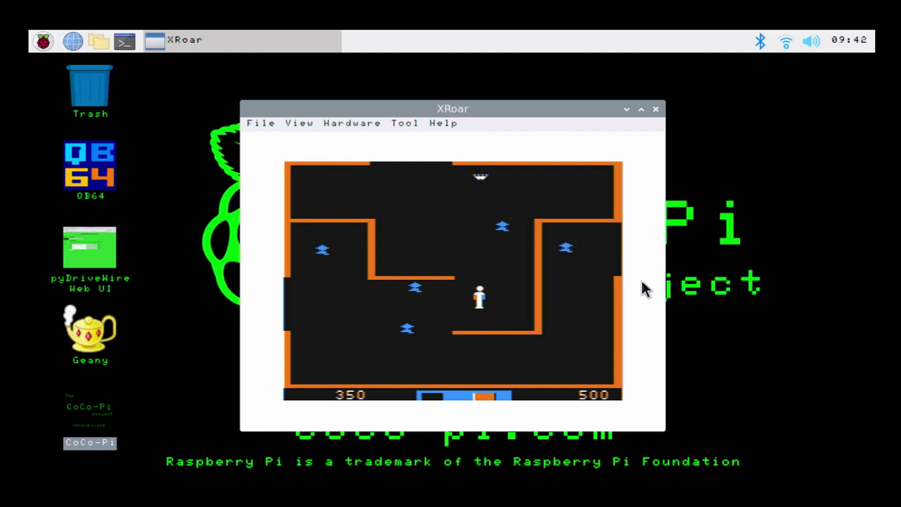
Step: Guide the player character around the inner walls to the room's west side while shooting at the androids
{"action": "key", "text": "Right"}
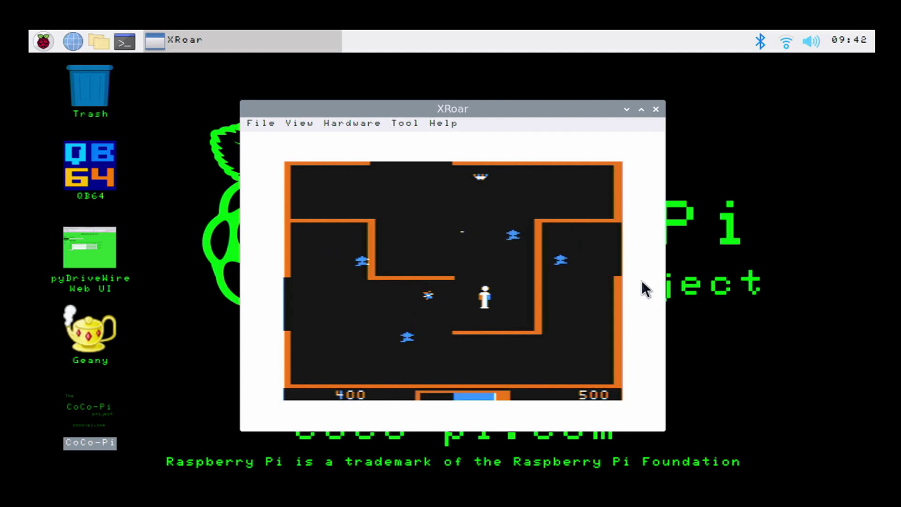
{"action": "key", "text": "Left+Down"}
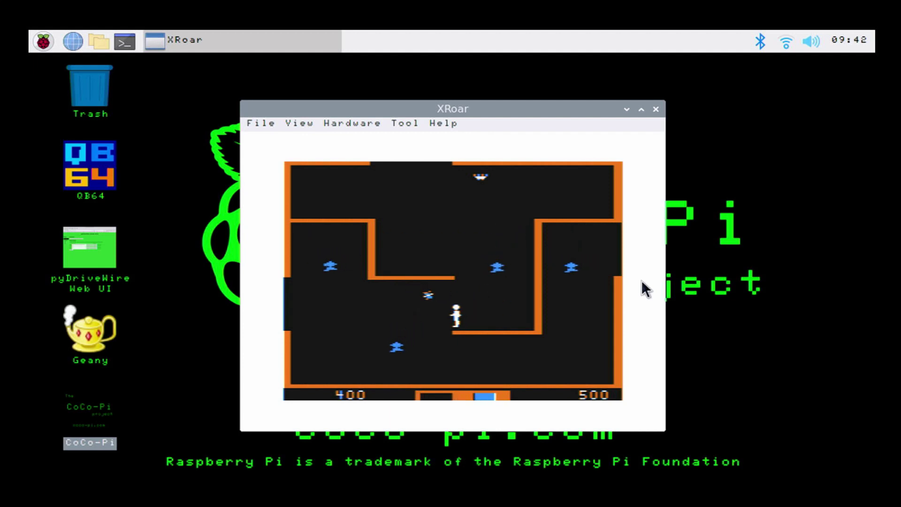
{"action": "key", "text": "Left"}
{"action": "key", "text": "Down"}
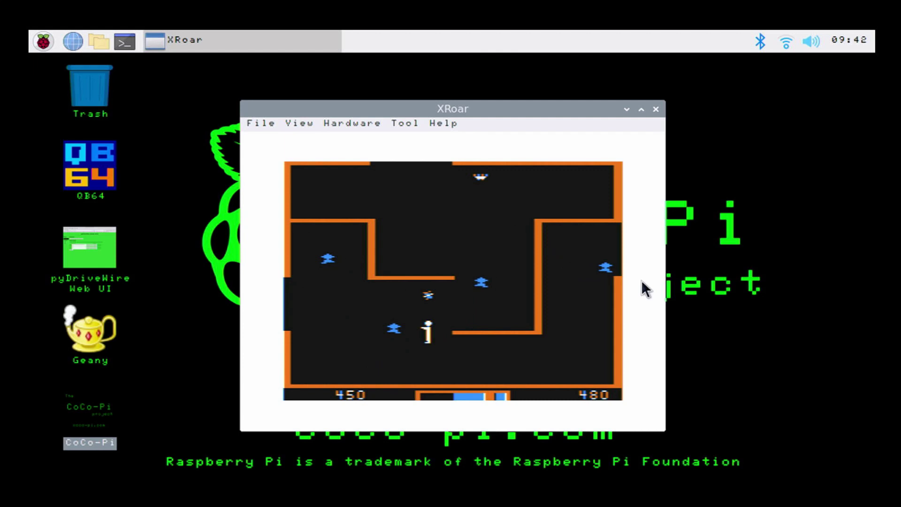
{"action": "key", "text": "Down"}
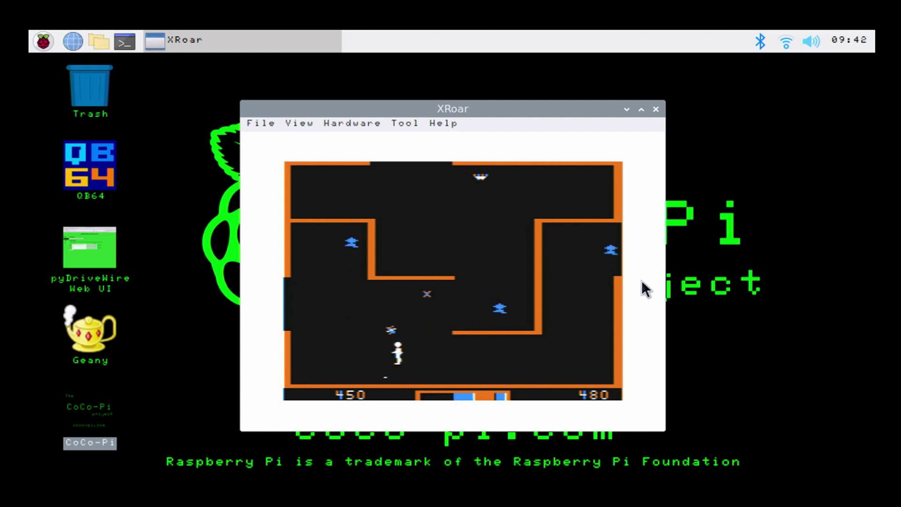
{"action": "key", "text": "Left"}
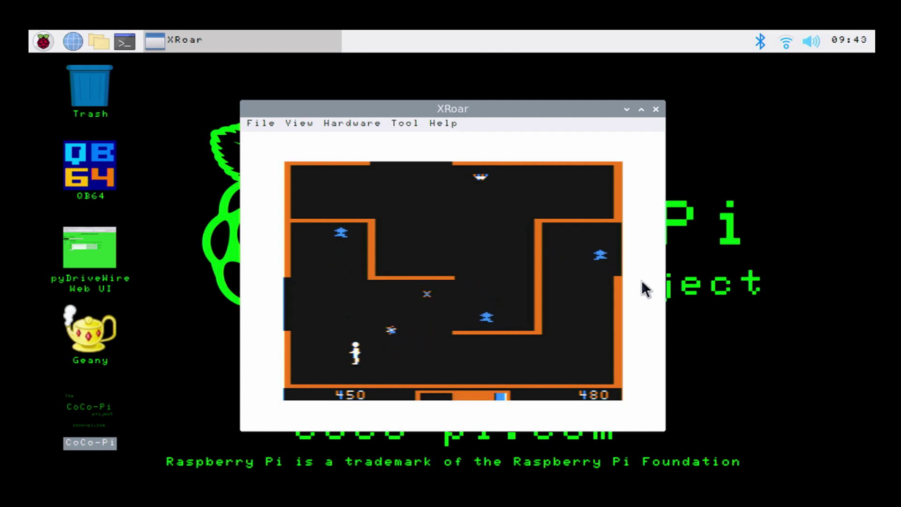
{"action": "key", "text": "Left"}
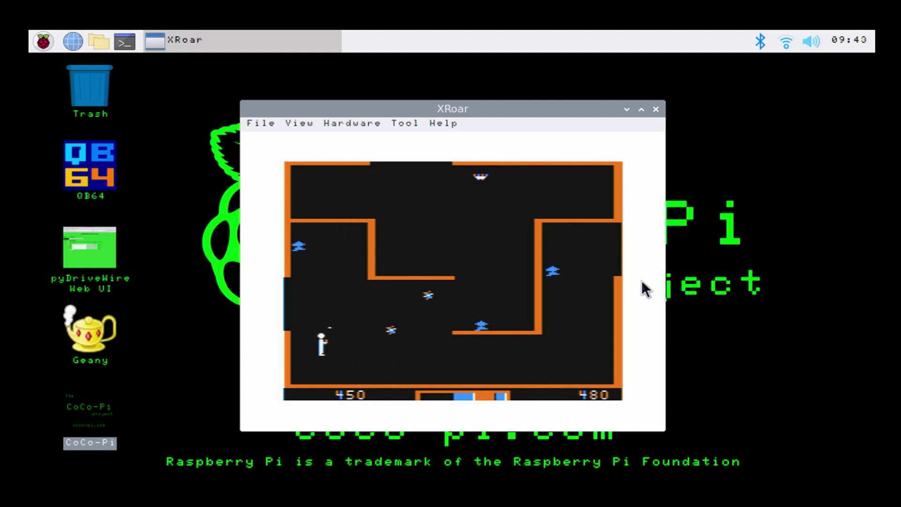
{"action": "key", "text": "Up"}
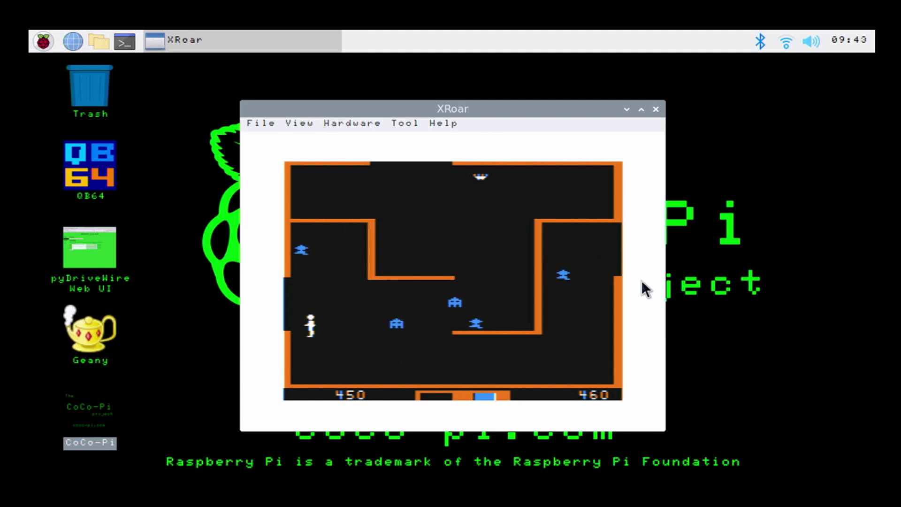
{"action": "key", "text": "Up"}
{"action": "key", "text": "alt"}
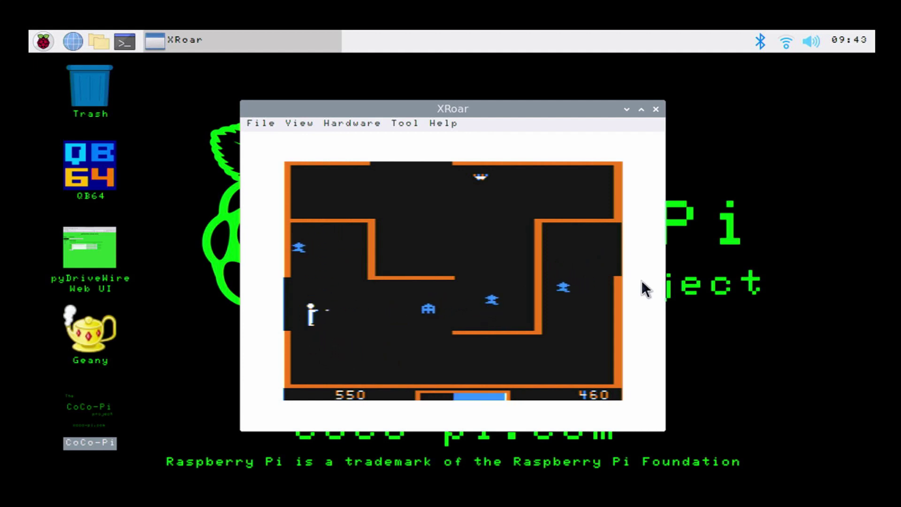
Step: Manoeuvre the player character around the remaining androids near the west opening and leave the room through it
{"action": "key", "text": "Left"}
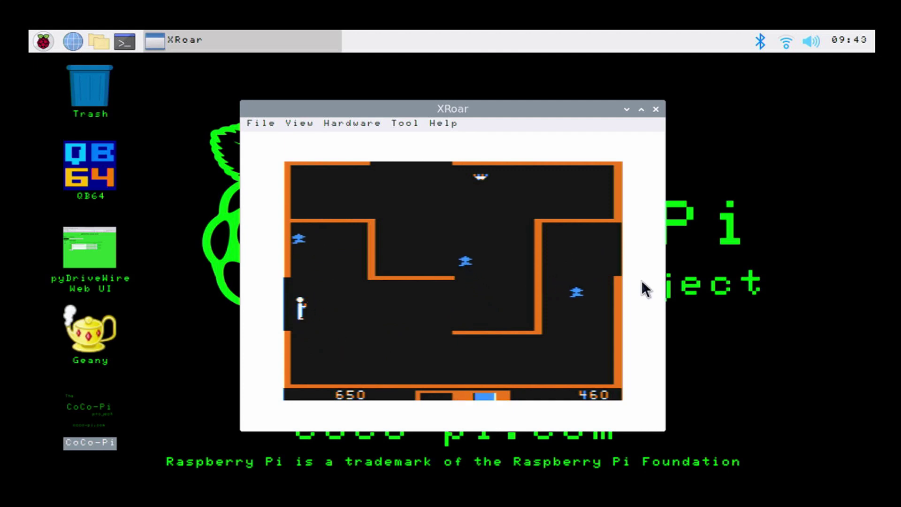
{"action": "key", "text": "Right"}
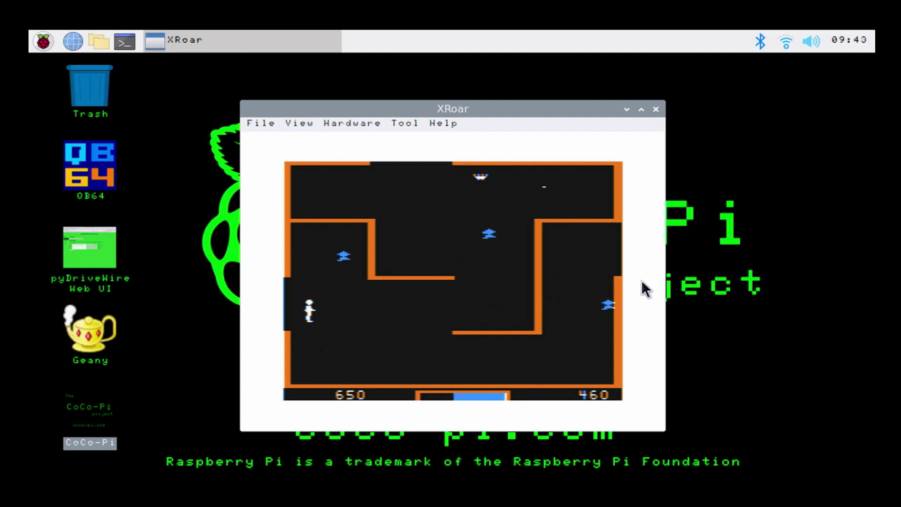
{"action": "key", "text": "Right"}
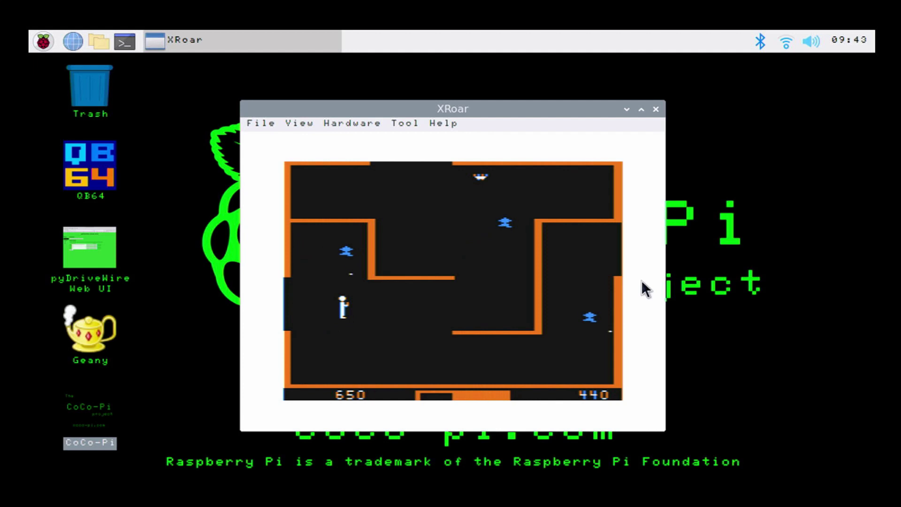
{"action": "key", "text": "Up"}
{"action": "key", "text": "Left"}
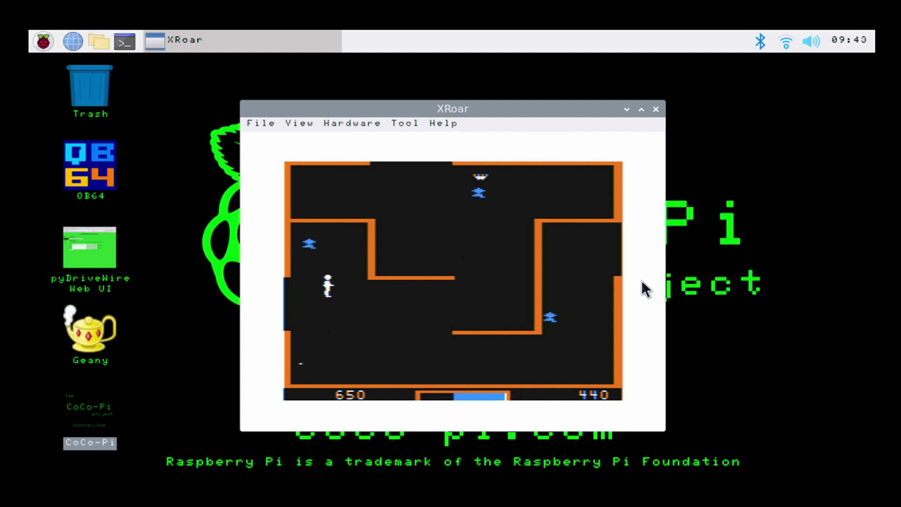
{"action": "key", "text": "Left"}
{"action": "key", "text": "Down"}
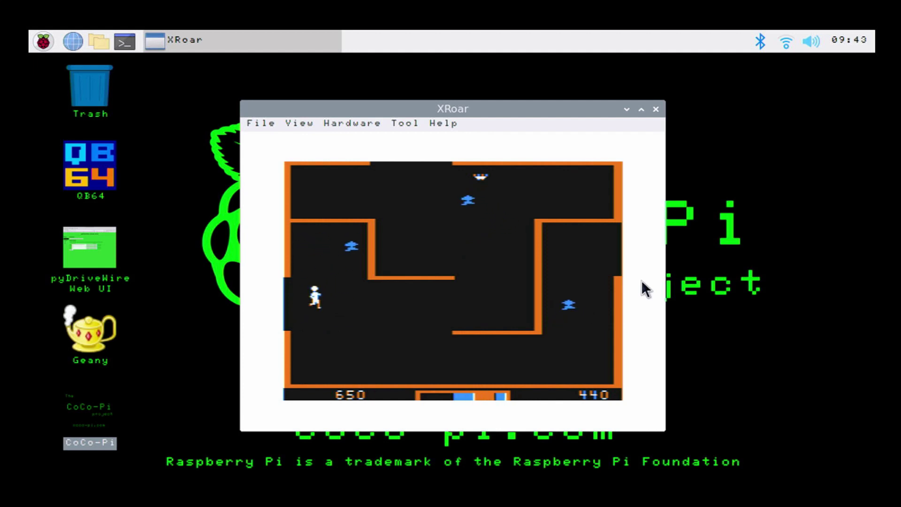
{"action": "key", "text": "Right"}
{"action": "key", "text": "Up"}
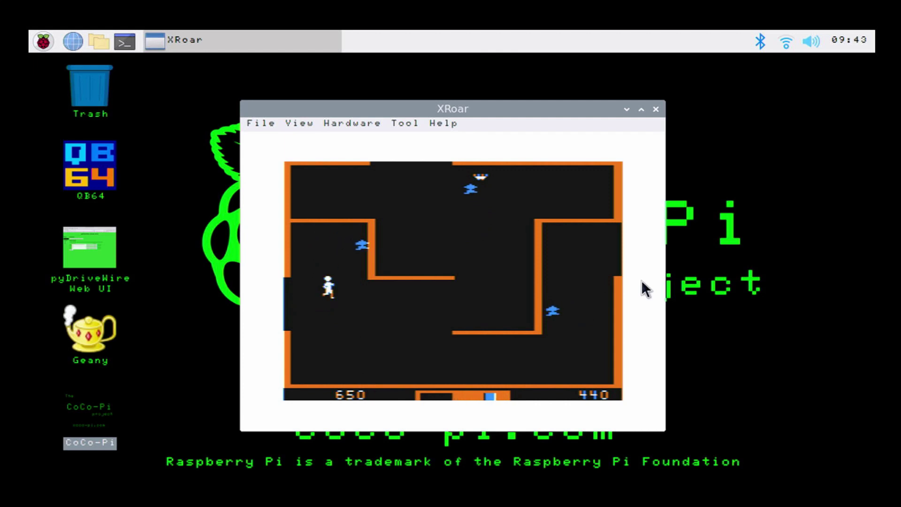
{"action": "key", "text": "Down"}
{"action": "key", "text": "Left"}
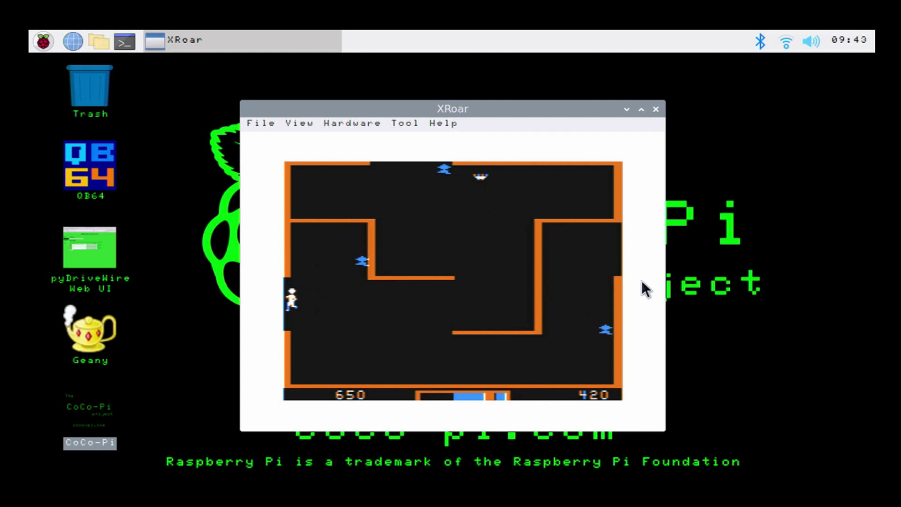
{"action": "key", "text": "Left"}
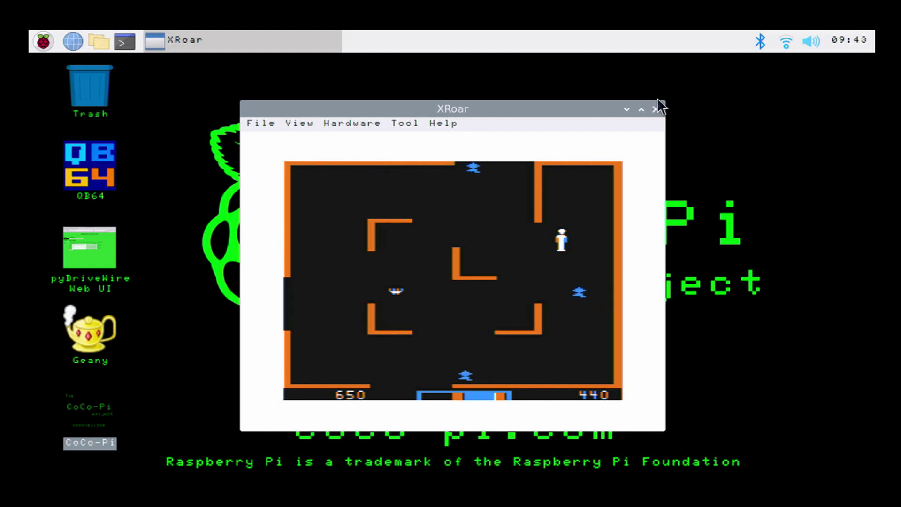
Step: Close the XRoar emulator and return from the CoCo 2 XRoar Menu to CoCo-Pi's Main Menu
{"action": "left_click", "coordinate": [655, 109]}
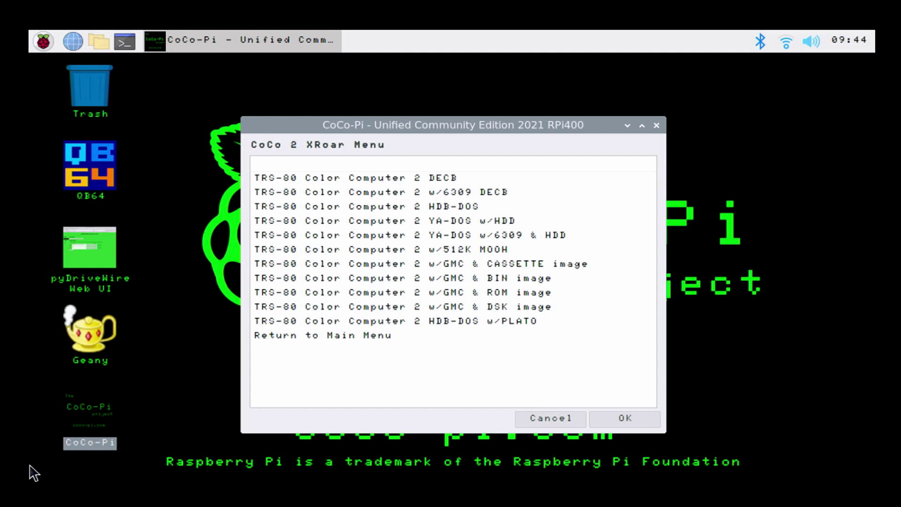
{"action": "double_click", "coordinate": [362, 333]}
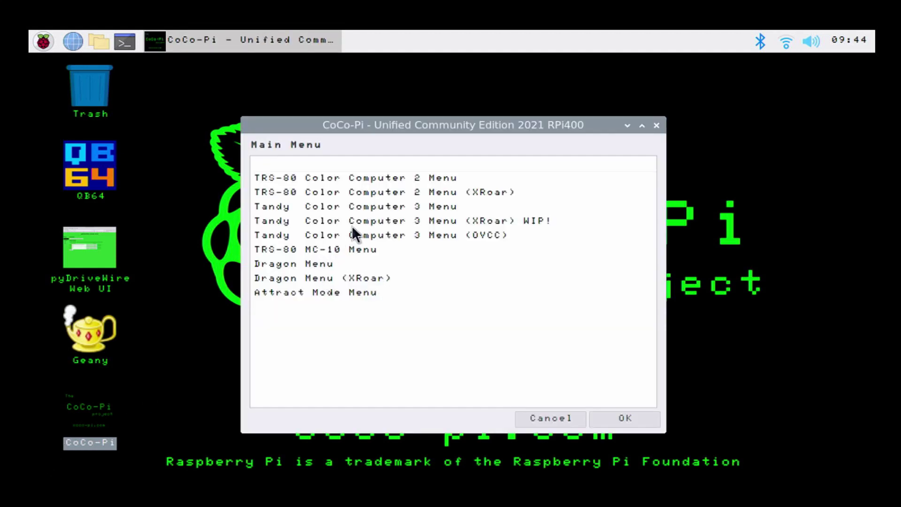
Step: Launch Tandy Color Computer 3 HDB-DOS w/6309,2MB & NitrOS9 EOU from the Tandy Color Computer 3 Menu
{"action": "double_click", "coordinate": [356, 208]}
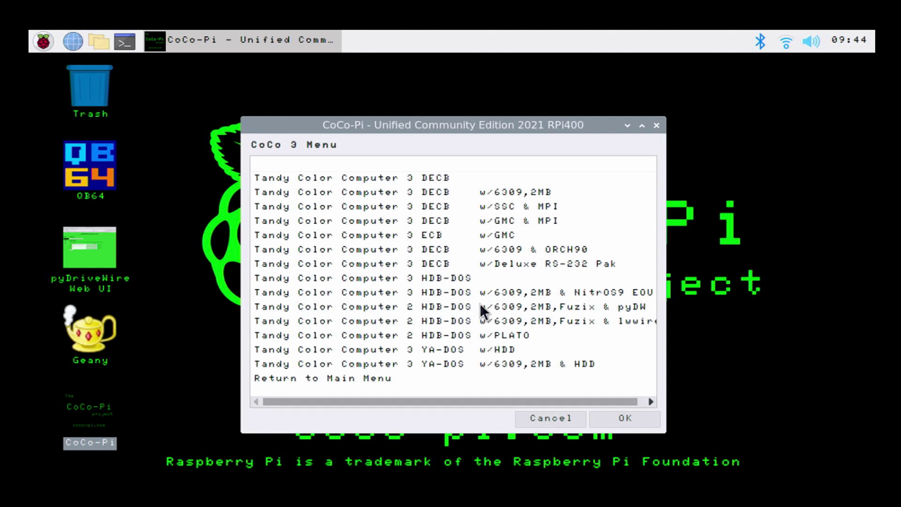
{"action": "left_click", "coordinate": [347, 290]}
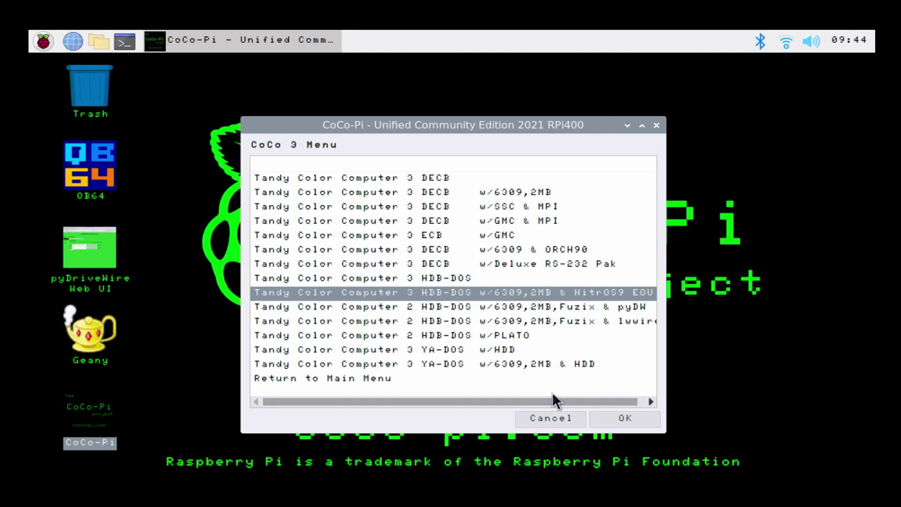
{"action": "left_click_drag", "start_coordinate": [550, 398], "coordinate": [607, 397]}
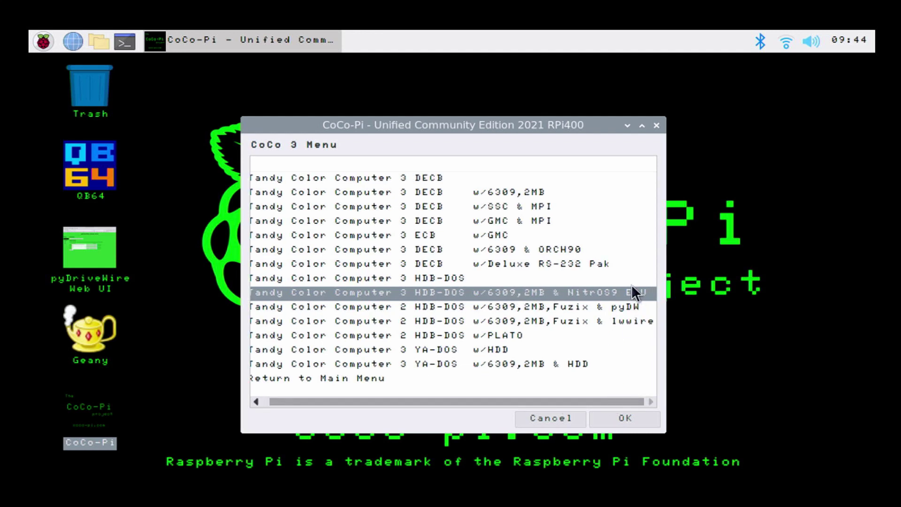
{"action": "left_click", "coordinate": [624, 418]}
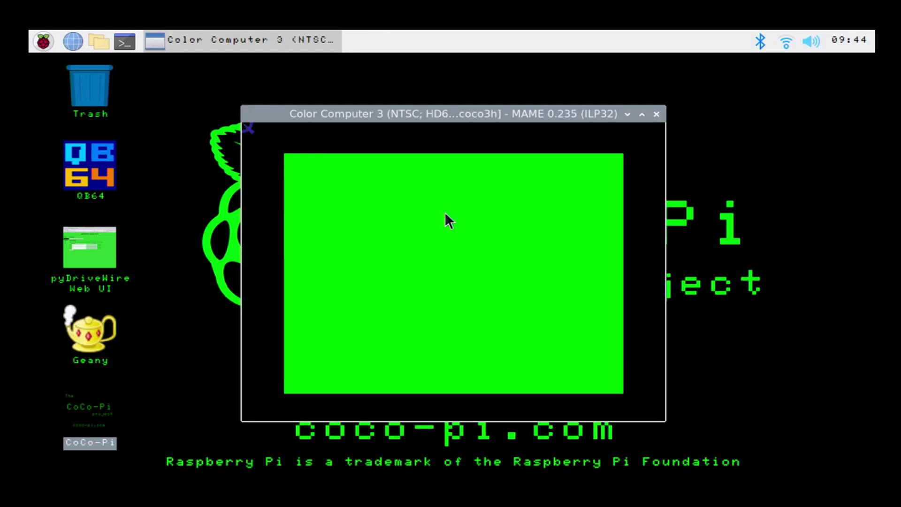
Step: Run DRIVE OFF and DOS at the BASIC prompt to boot NitrOS9
{"action": "type", "text": "DRIVE OFF"}
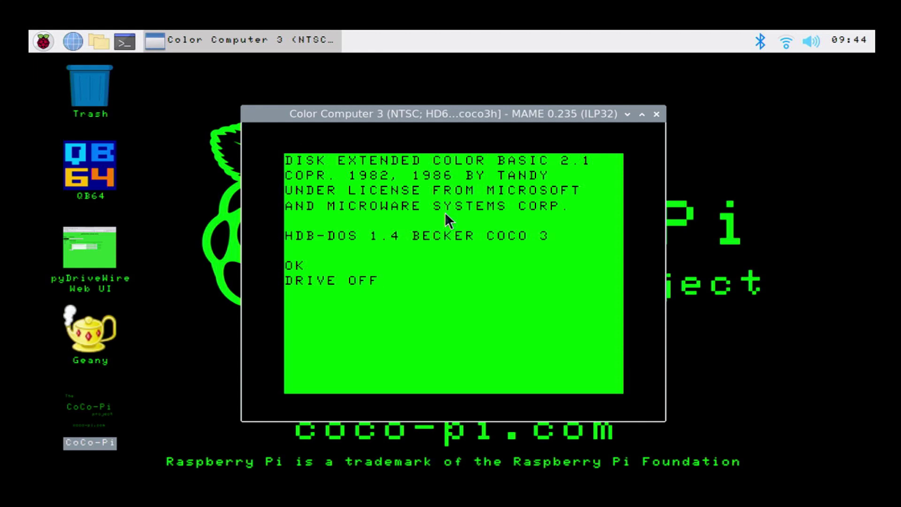
{"action": "key", "text": "Return"}
{"action": "type", "text": "DOS"}
{"action": "key", "text": "Return"}
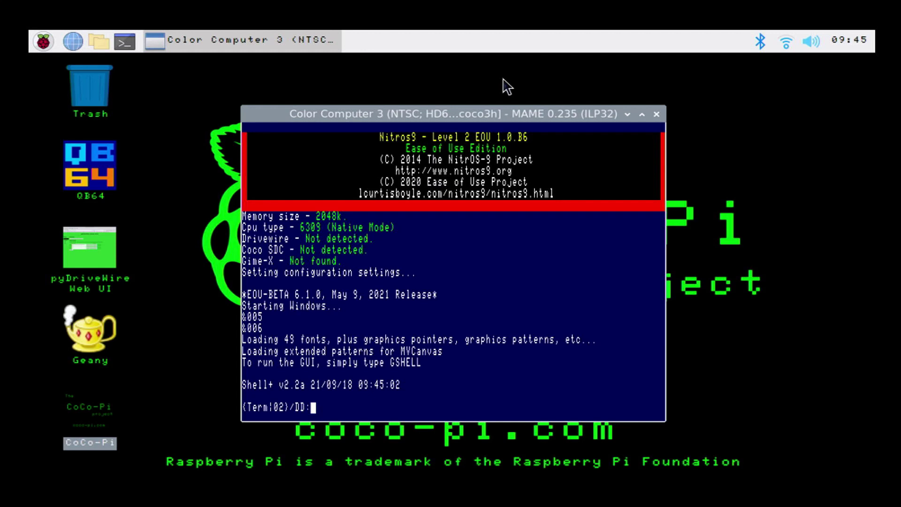
Step: Start the NitrOS9 graphical interface with the gshell command and open the /DD drive to show its folders
{"action": "type", "text": "ghsell"}
{"action": "key", "text": "Return"}
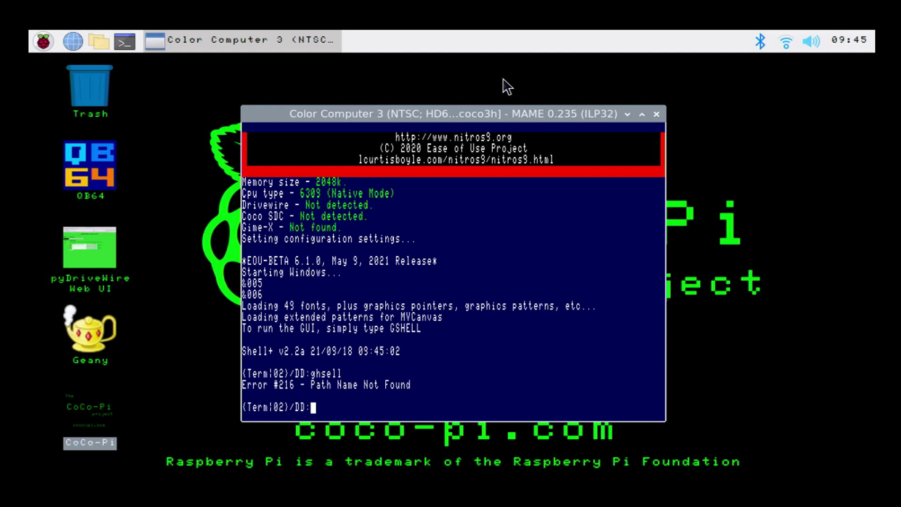
{"action": "type", "text": "gshell"}
{"action": "key", "text": "Return"}
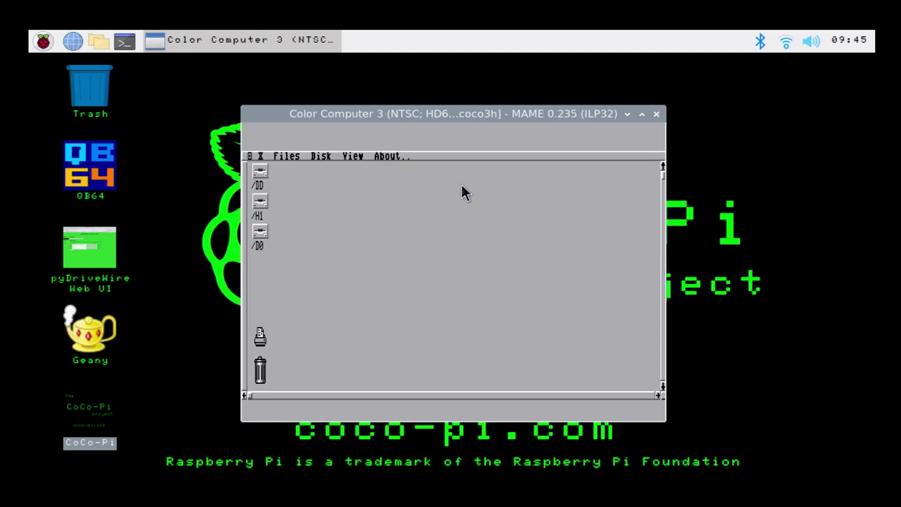
{"action": "double_click", "coordinate": [311, 130]}
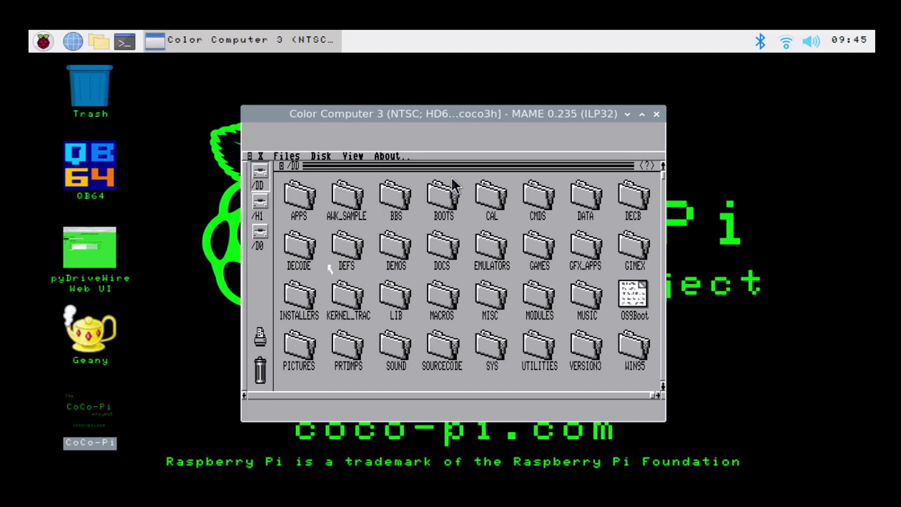
Step: Close the Color Computer 3 emulator and the CoCo-Pi menu to get back to the desktop
{"action": "left_click", "coordinate": [656, 115]}
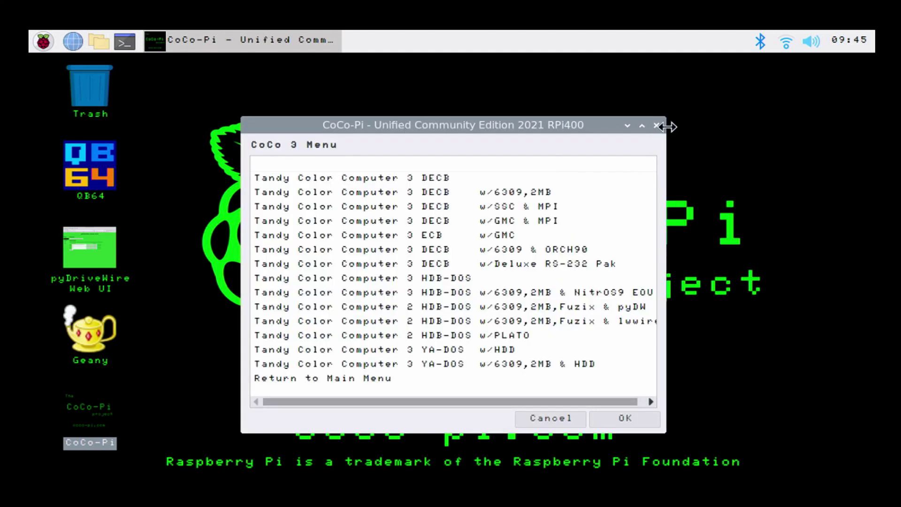
{"action": "left_click", "coordinate": [657, 125]}
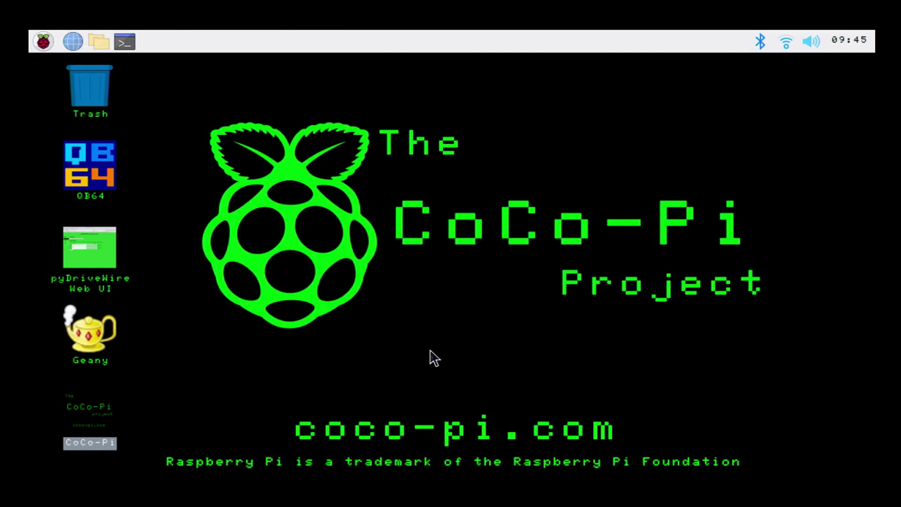
Step: Open the Geany editor and highlight the BASIC listing in TST.BAS to point it out, leaving the code unchanged
{"action": "left_click", "coordinate": [80, 340]}
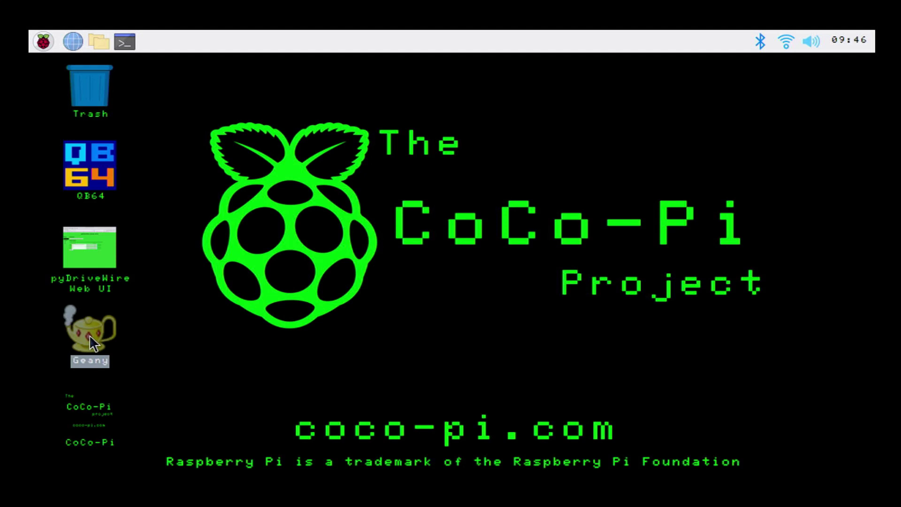
{"action": "double_click", "coordinate": [89, 335]}
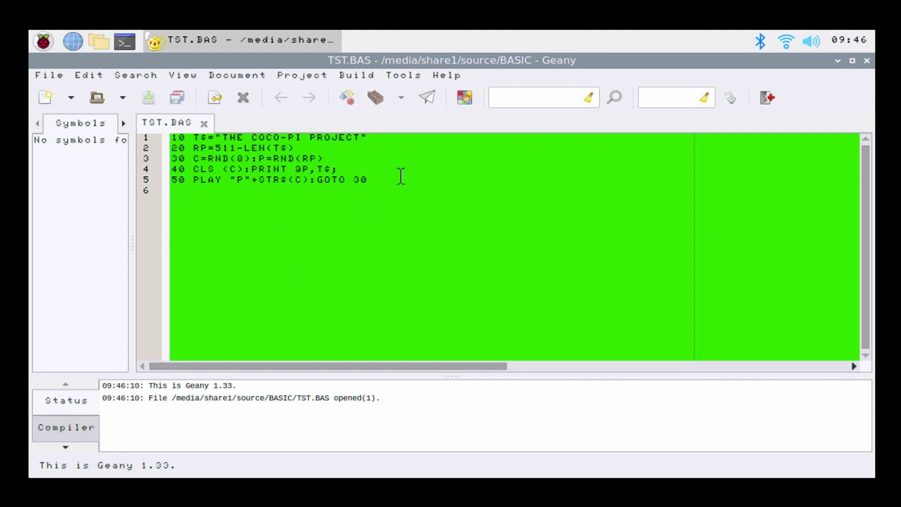
{"action": "left_click_drag", "start_coordinate": [400, 178], "coordinate": [158, 139]}
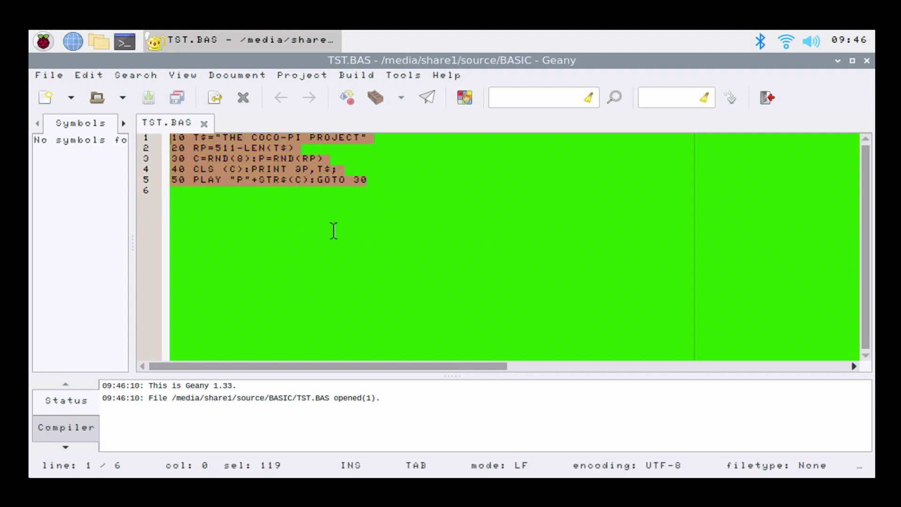
{"action": "left_click", "coordinate": [396, 206]}
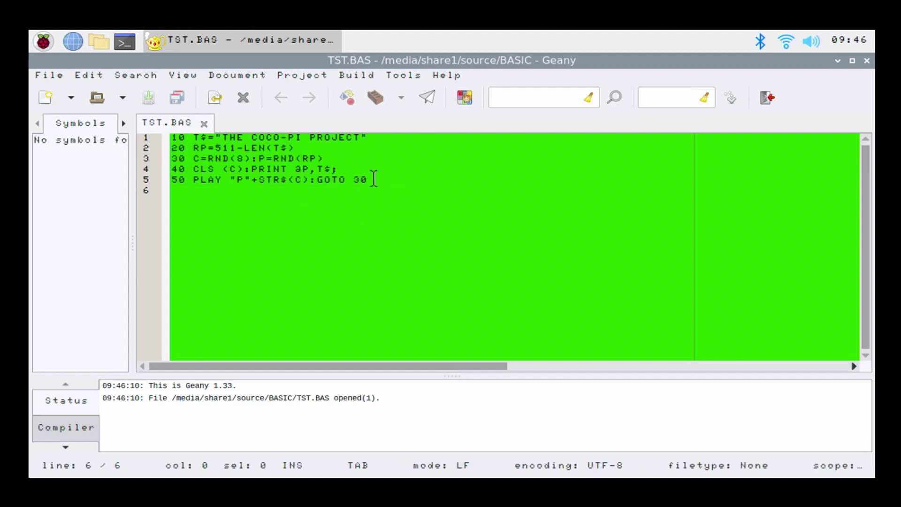
{"action": "left_click_drag", "start_coordinate": [386, 179], "coordinate": [171, 137]}
{"action": "left_click", "coordinate": [316, 153]}
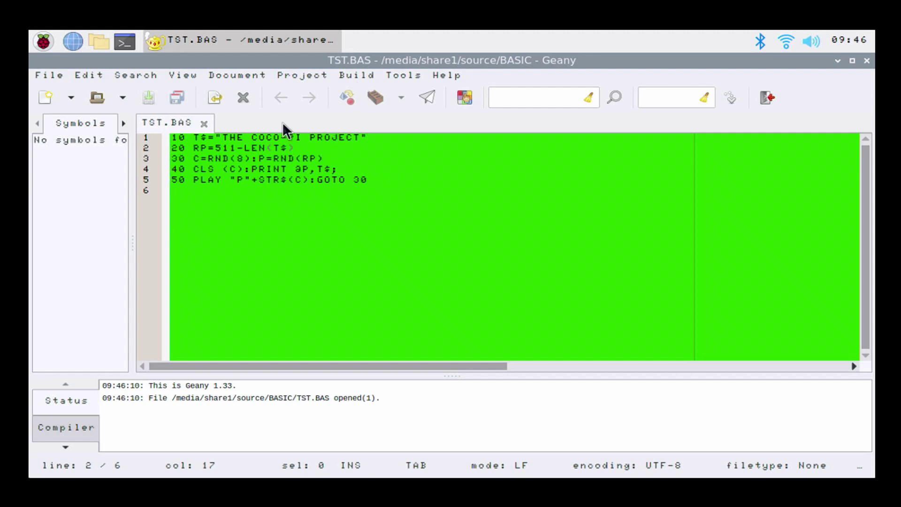
Step: Build a CoCo 2 DSK image from TST.BAS, launch it in XRoar (local), and maximize the emulator window
{"action": "left_click", "coordinate": [351, 76]}
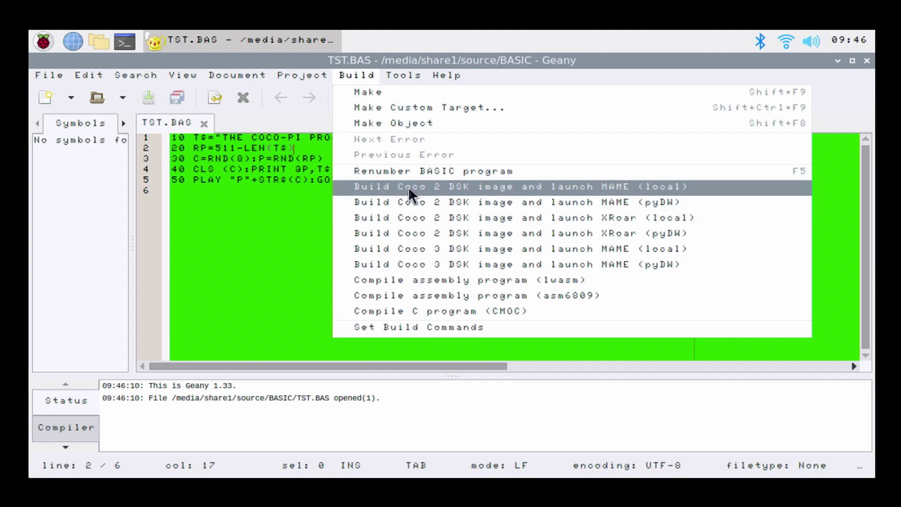
{"action": "left_click", "coordinate": [408, 218]}
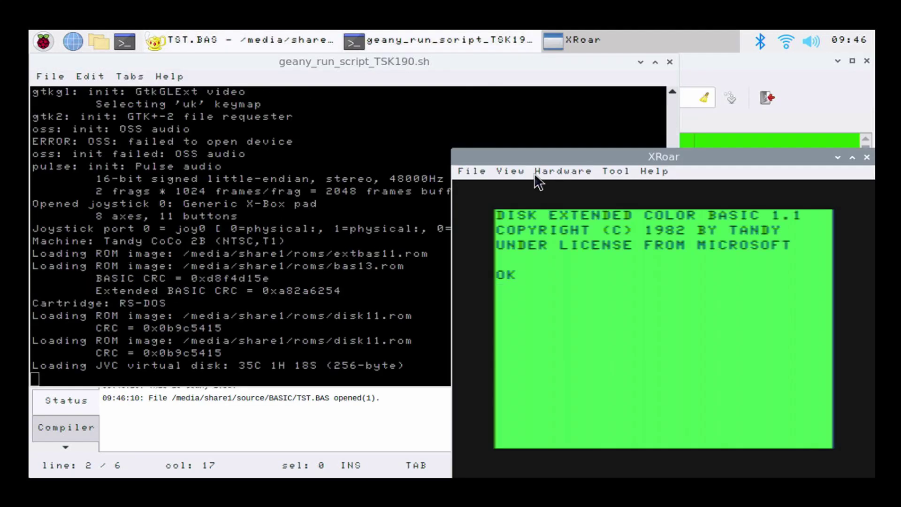
{"action": "left_click_drag", "start_coordinate": [586, 153], "coordinate": [324, 85]}
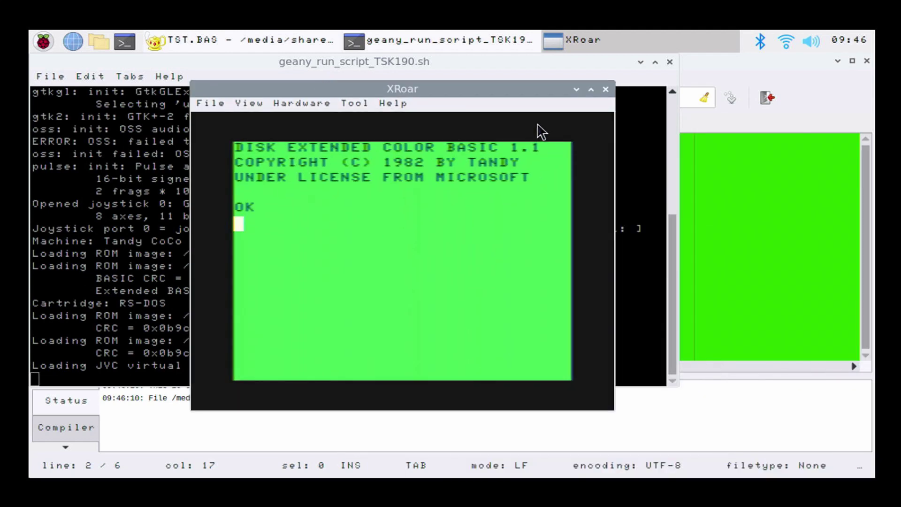
{"action": "left_click", "coordinate": [592, 89]}
Step: Show the disk directory in XRoar, load the TST program and list its code
{"action": "type", "text": "DIR"}
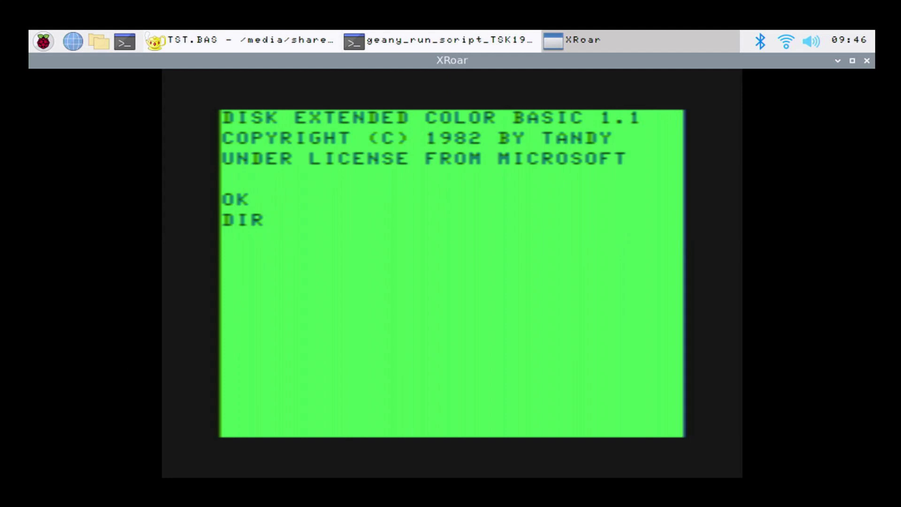
{"action": "key", "text": "Return"}
{"action": "type", "text": "LOAD"}
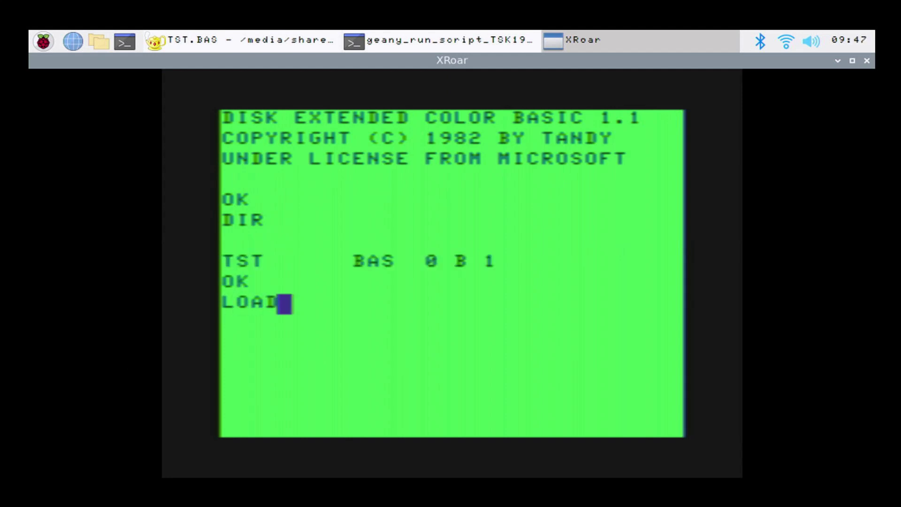
{"action": "type", "text": "\"TST"}
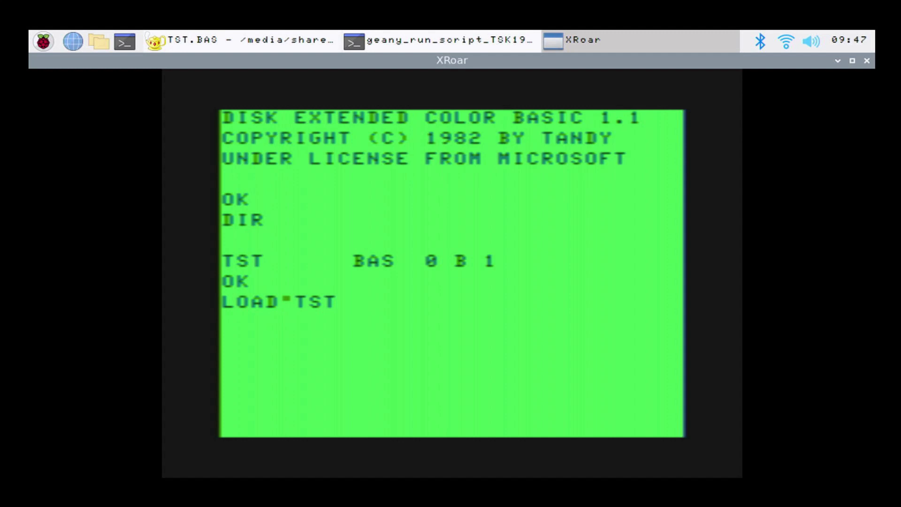
{"action": "key", "text": "Return"}
{"action": "type", "text": "LIST"}
{"action": "key", "text": "Return"}
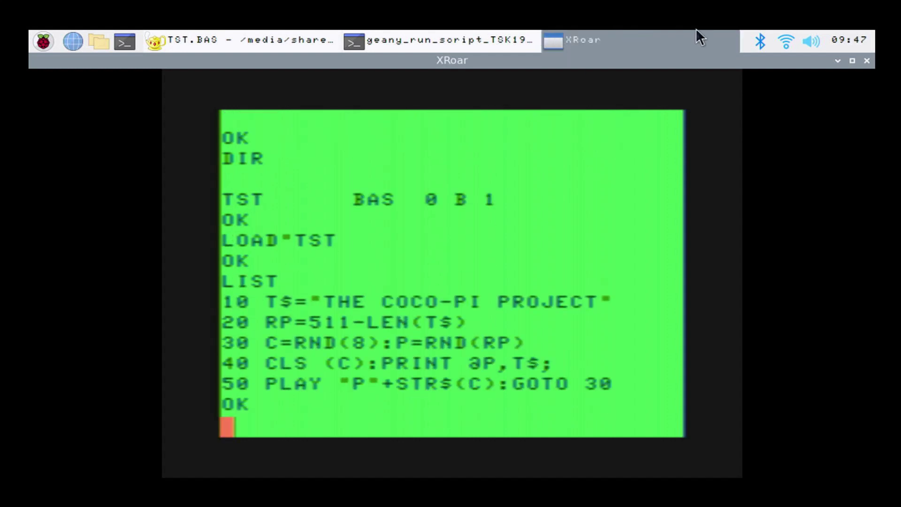
Step: Restore the XRoar window, minimize the script terminal, place XRoar beside the TST.BAS source and run the loaded program
{"action": "left_click", "coordinate": [852, 60]}
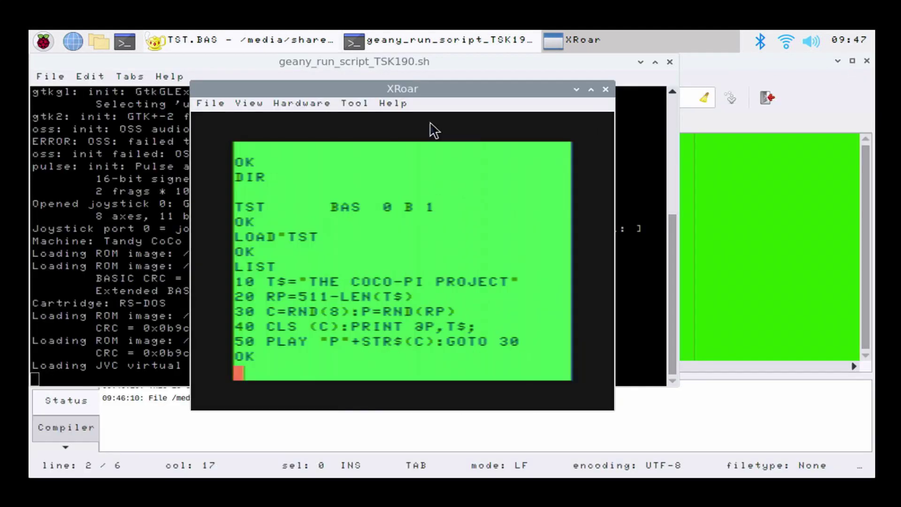
{"action": "left_click_drag", "start_coordinate": [347, 89], "coordinate": [479, 180]}
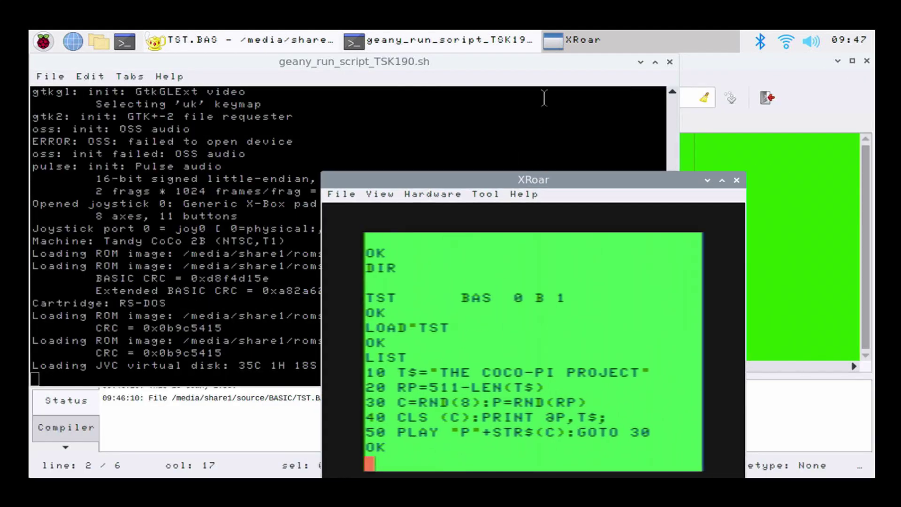
{"action": "left_click", "coordinate": [642, 62]}
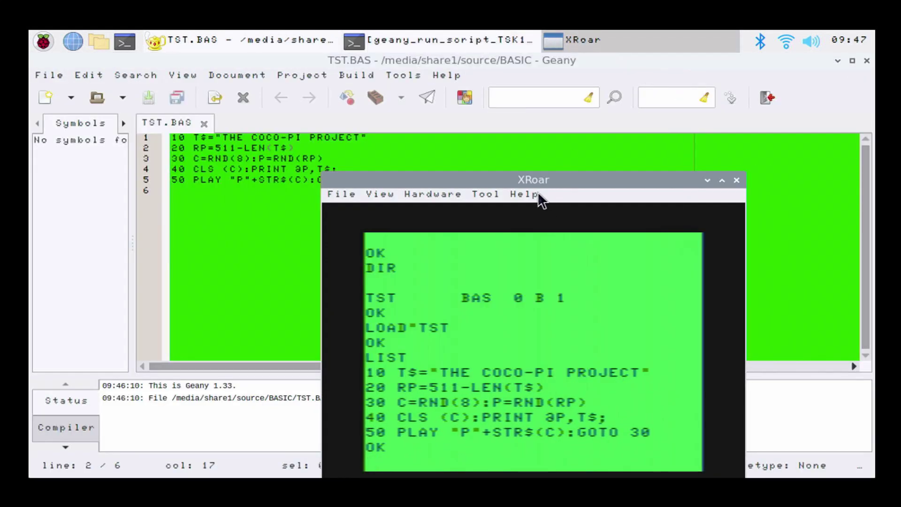
{"action": "left_click_drag", "start_coordinate": [550, 180], "coordinate": [644, 78]}
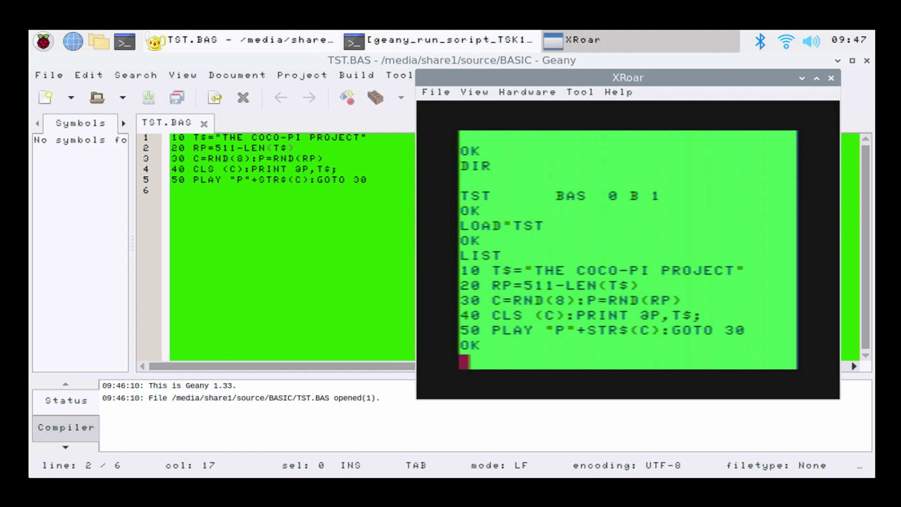
{"action": "type", "text": "RUN"}
{"action": "key", "text": "Return"}
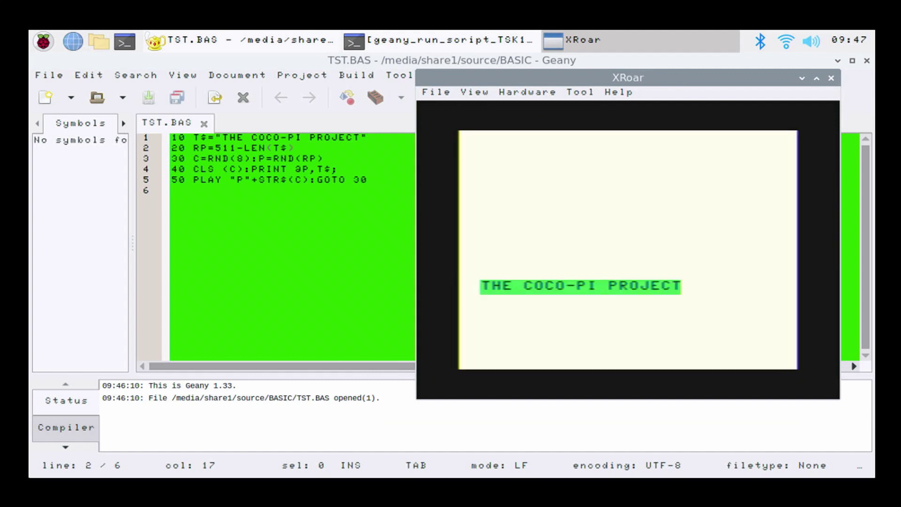
Step: View the running program in a maximized XRoar window, restore the window and move it towards the screen's centre
{"action": "left_click", "coordinate": [816, 78]}
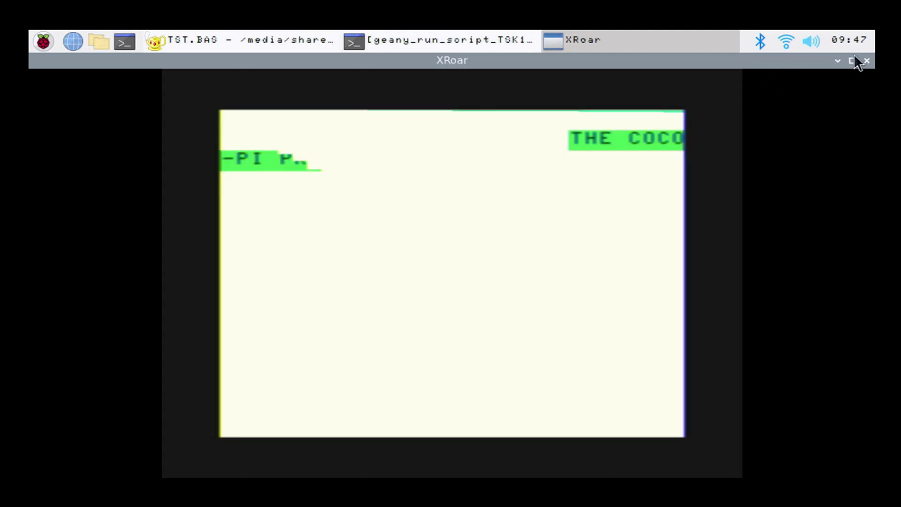
{"action": "left_click", "coordinate": [853, 60]}
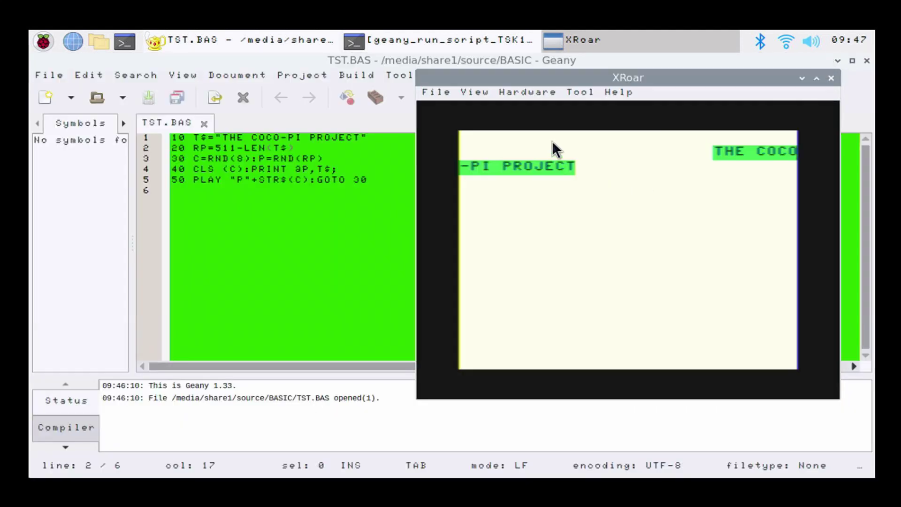
{"action": "left_click_drag", "start_coordinate": [597, 75], "coordinate": [481, 111]}
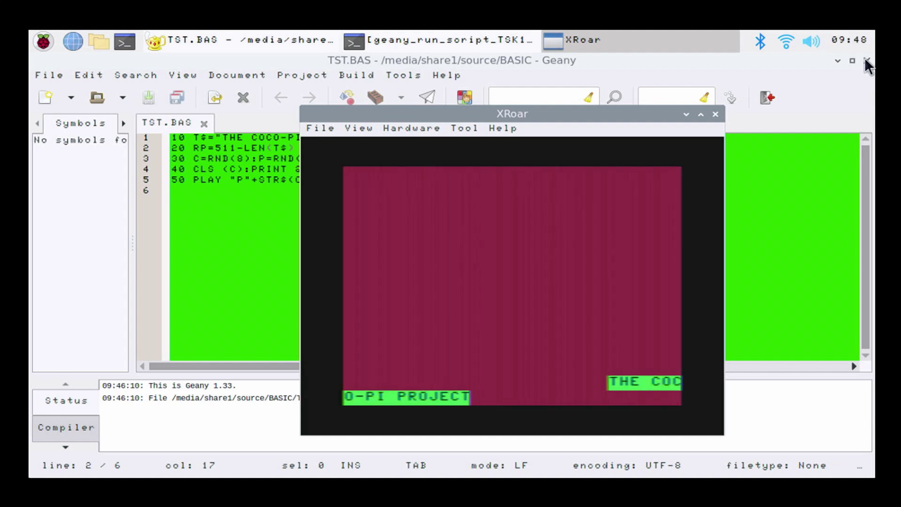
Step: Close the Geany editor and the XRoar emulator to return to the desktop
{"action": "left_click", "coordinate": [865, 58]}
{"action": "left_click", "coordinate": [866, 60]}
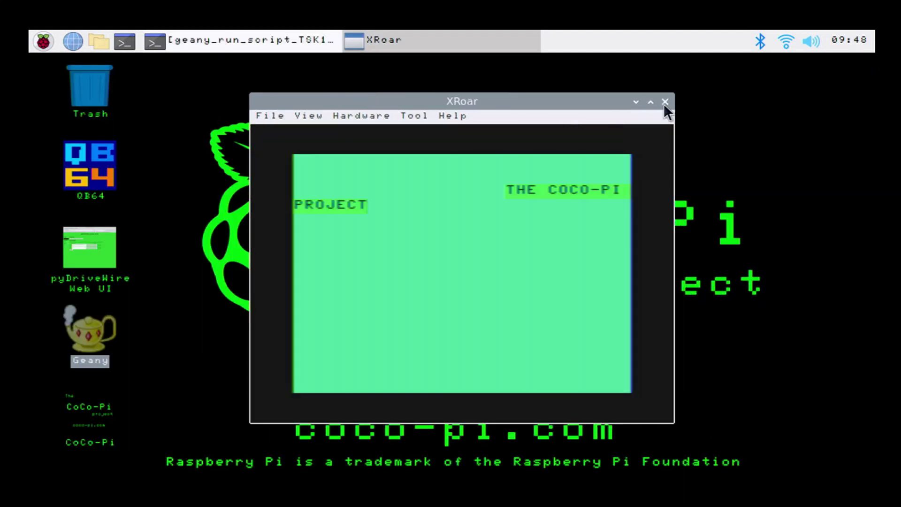
{"action": "left_click", "coordinate": [665, 102]}
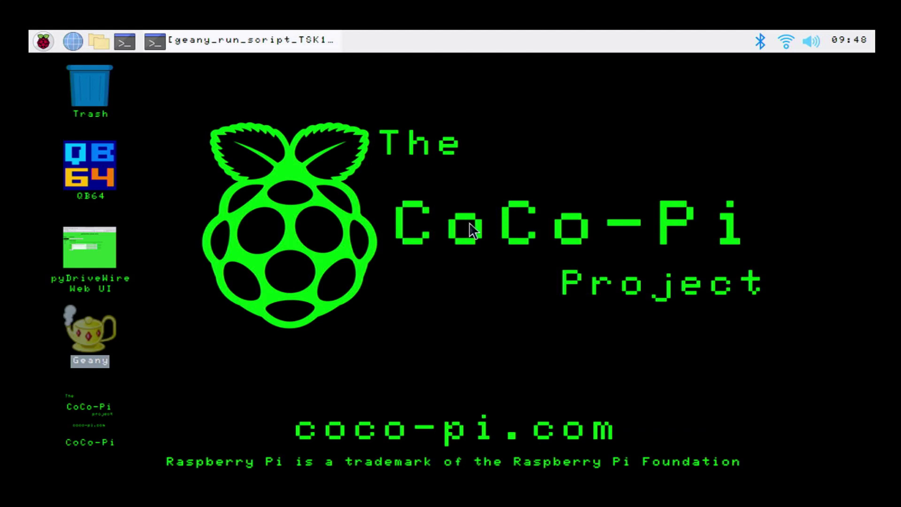